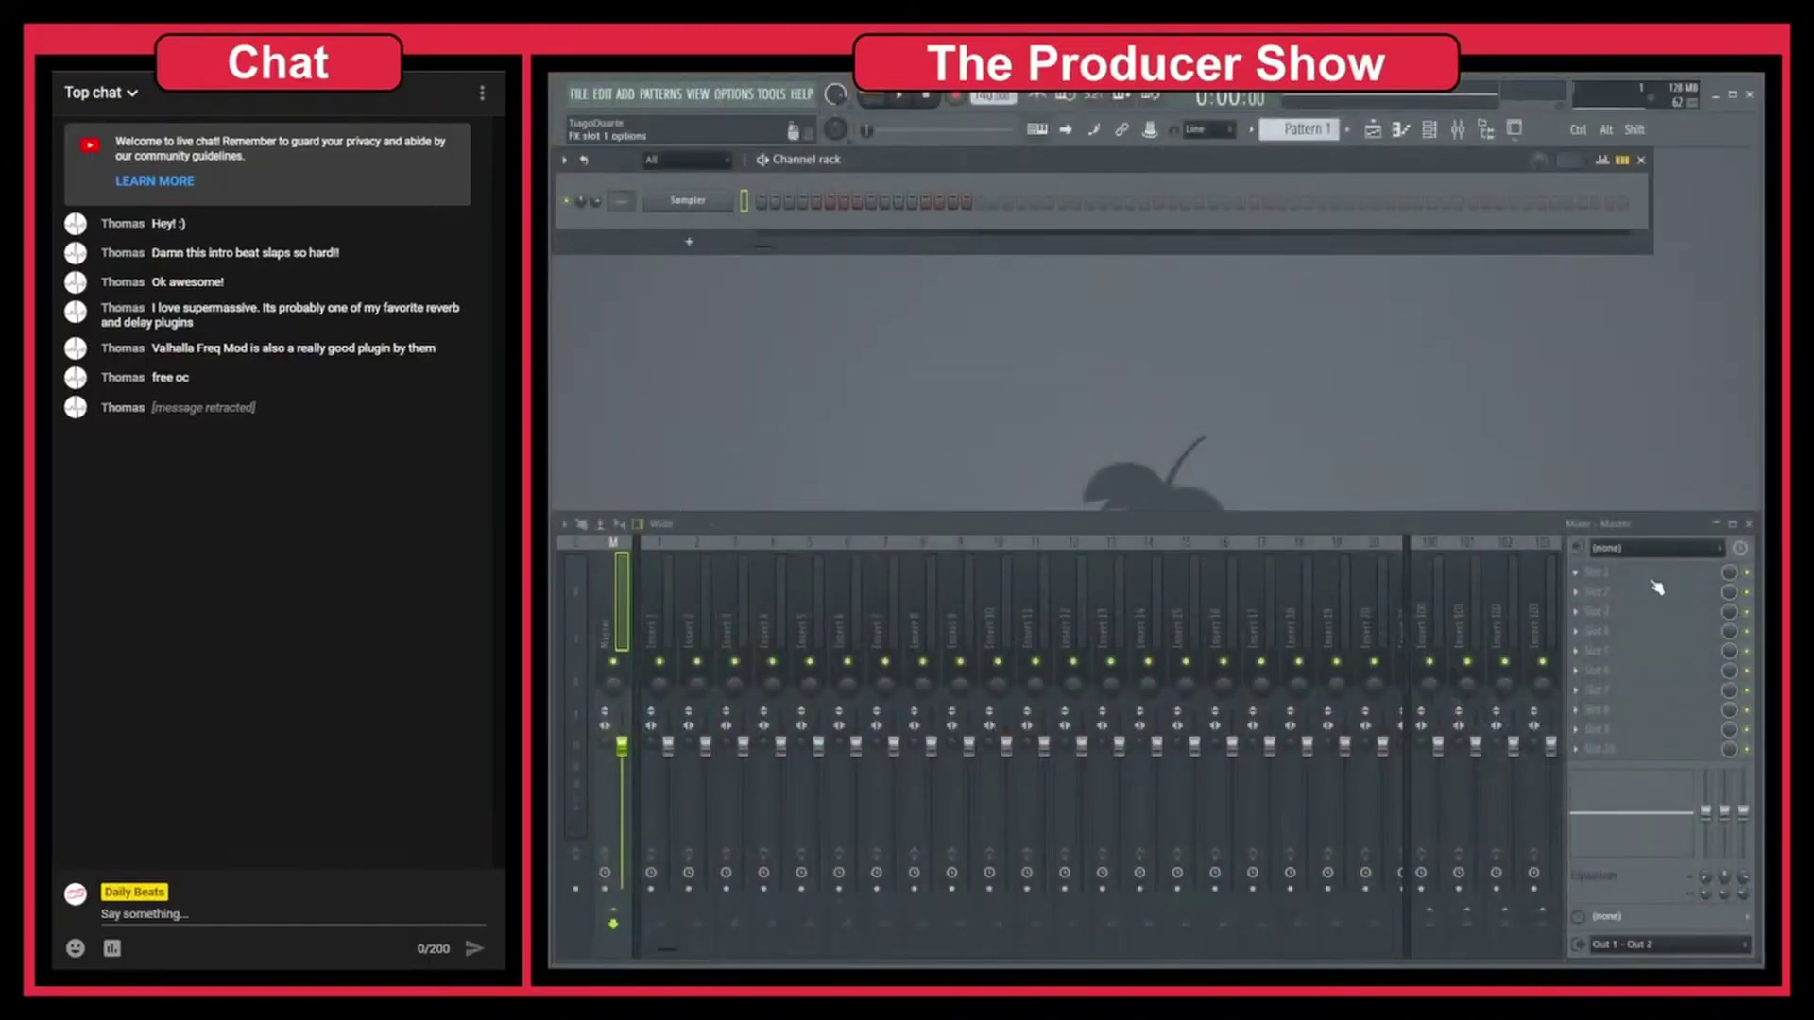
# - Load CamelCrusher into the first effect slot of the Master mixer track and reposition its window
pyautogui.click(1625, 573)
pyautogui.moveTo(1532, 612)
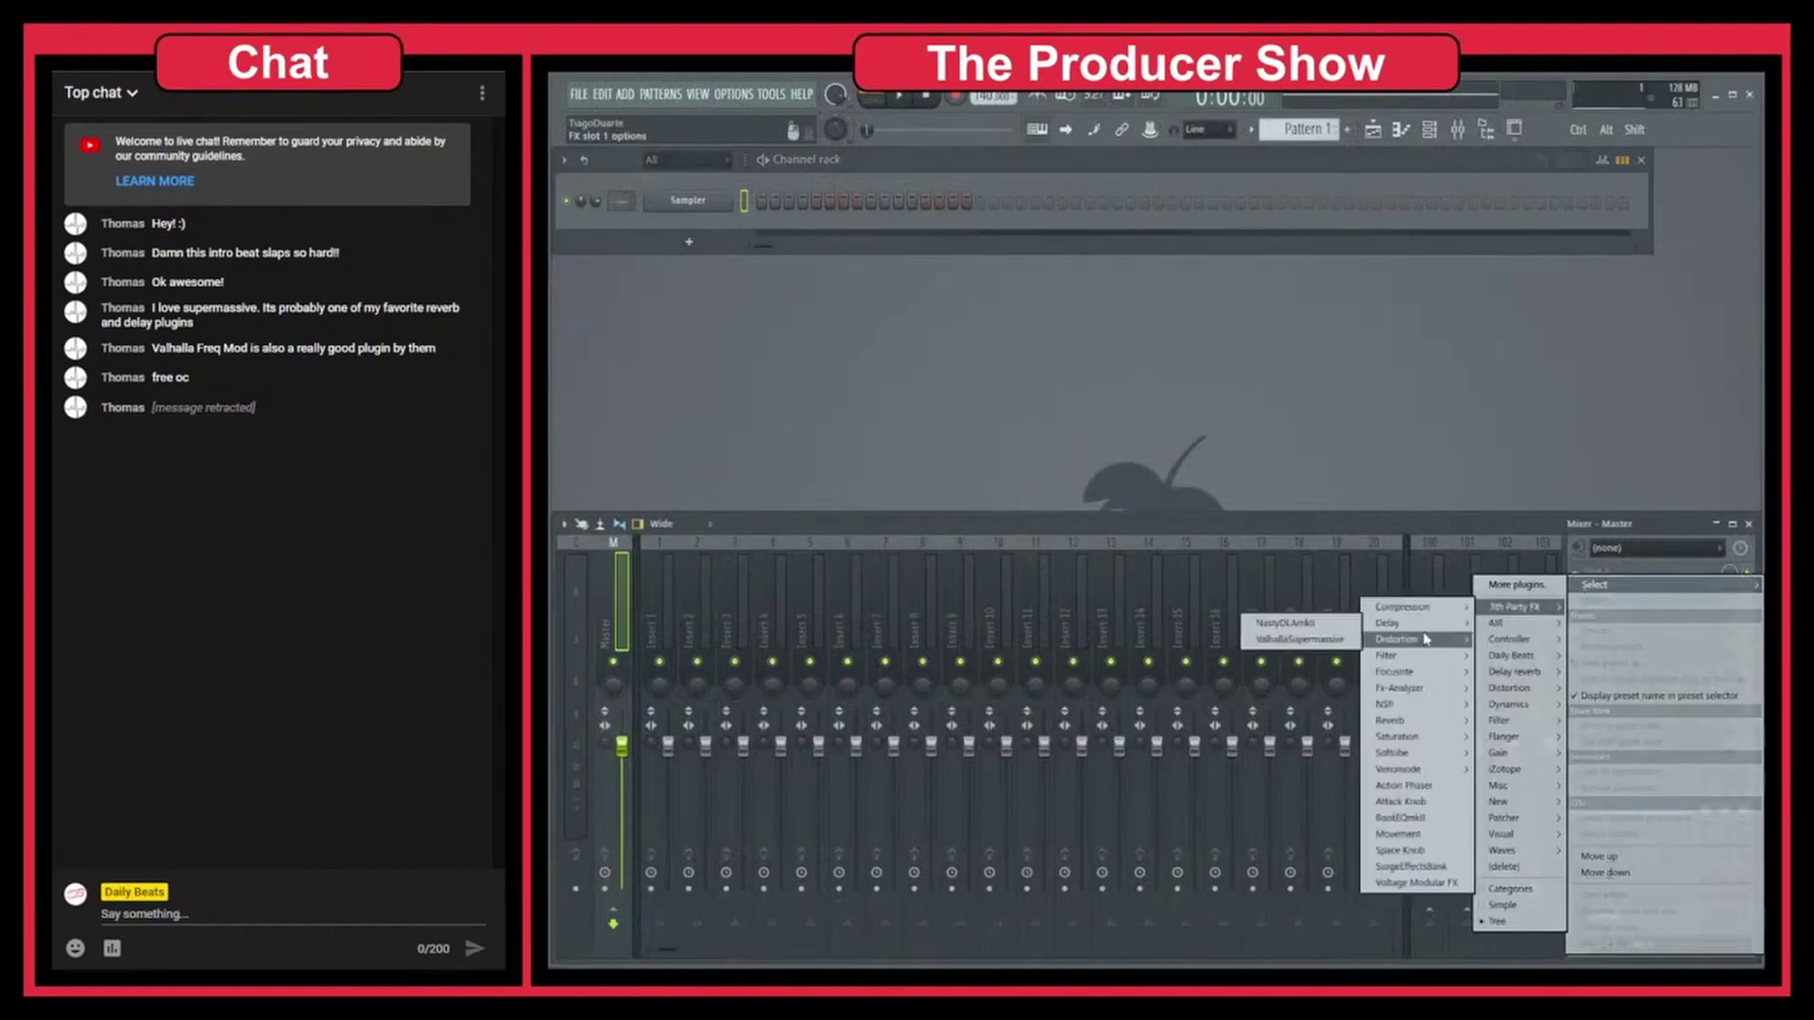
pyautogui.click(1338, 641)
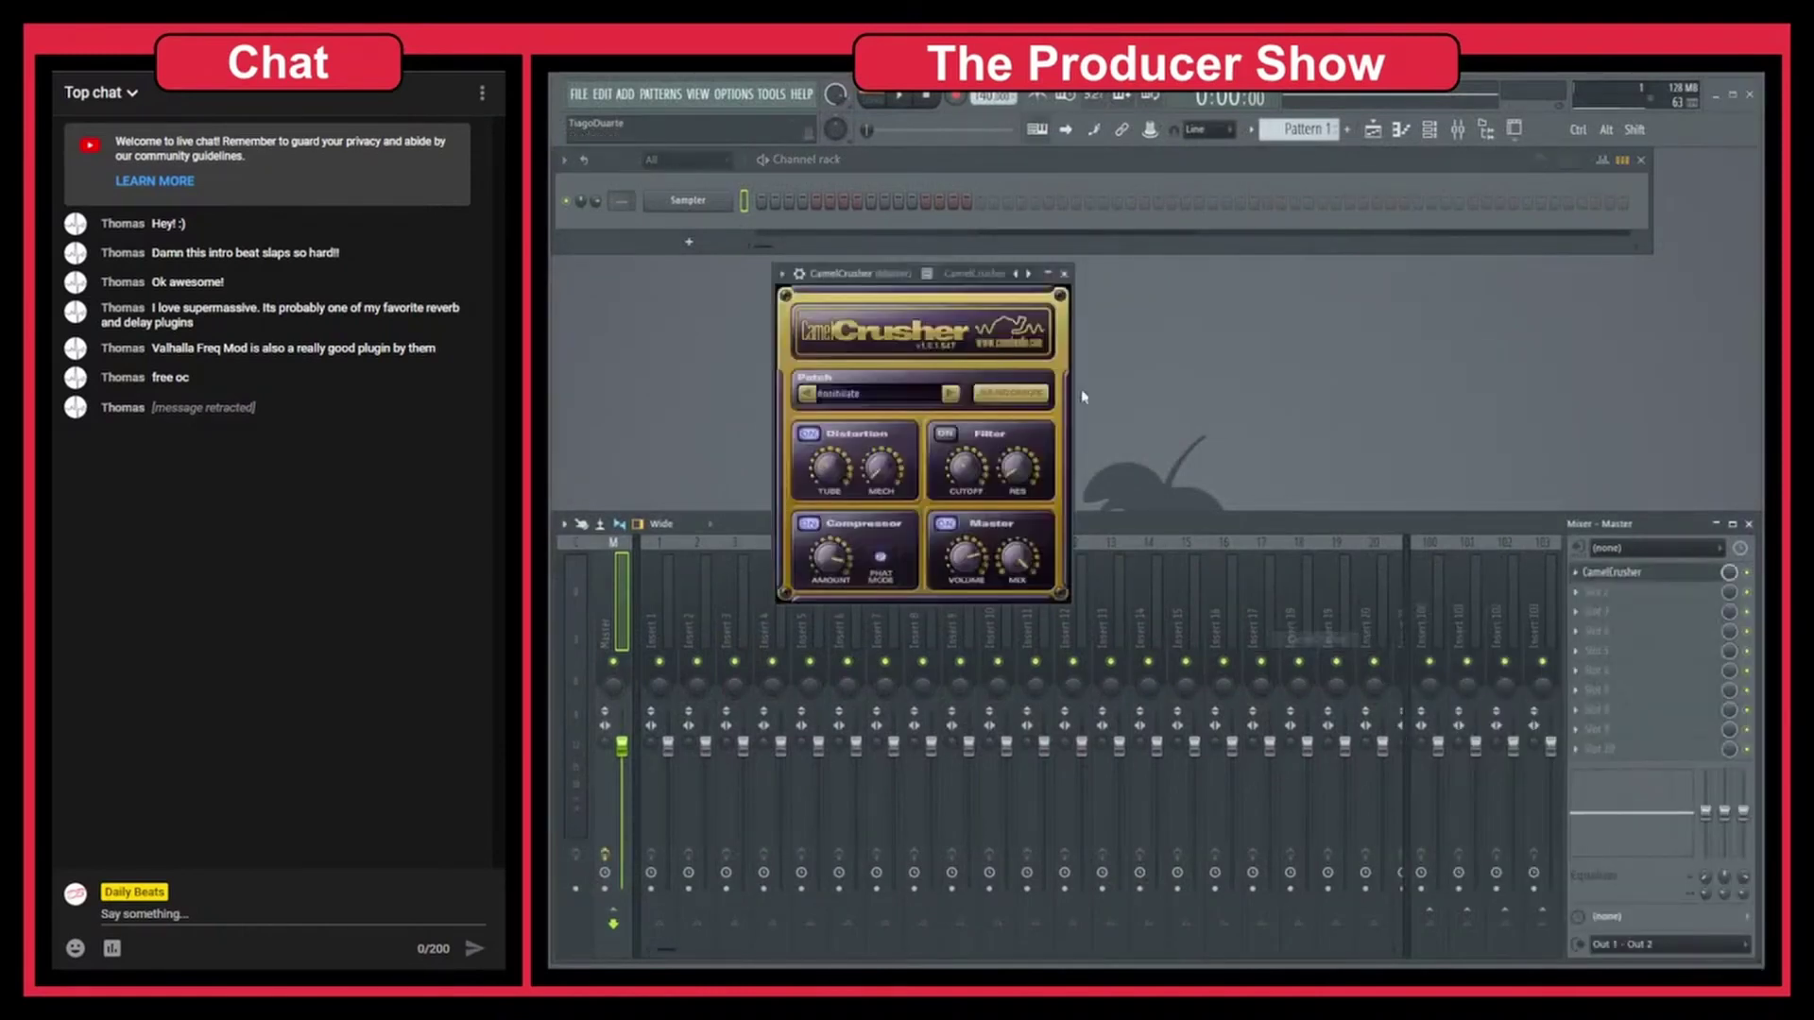
pyautogui.moveTo(857, 280); pyautogui.dragTo(964, 281)
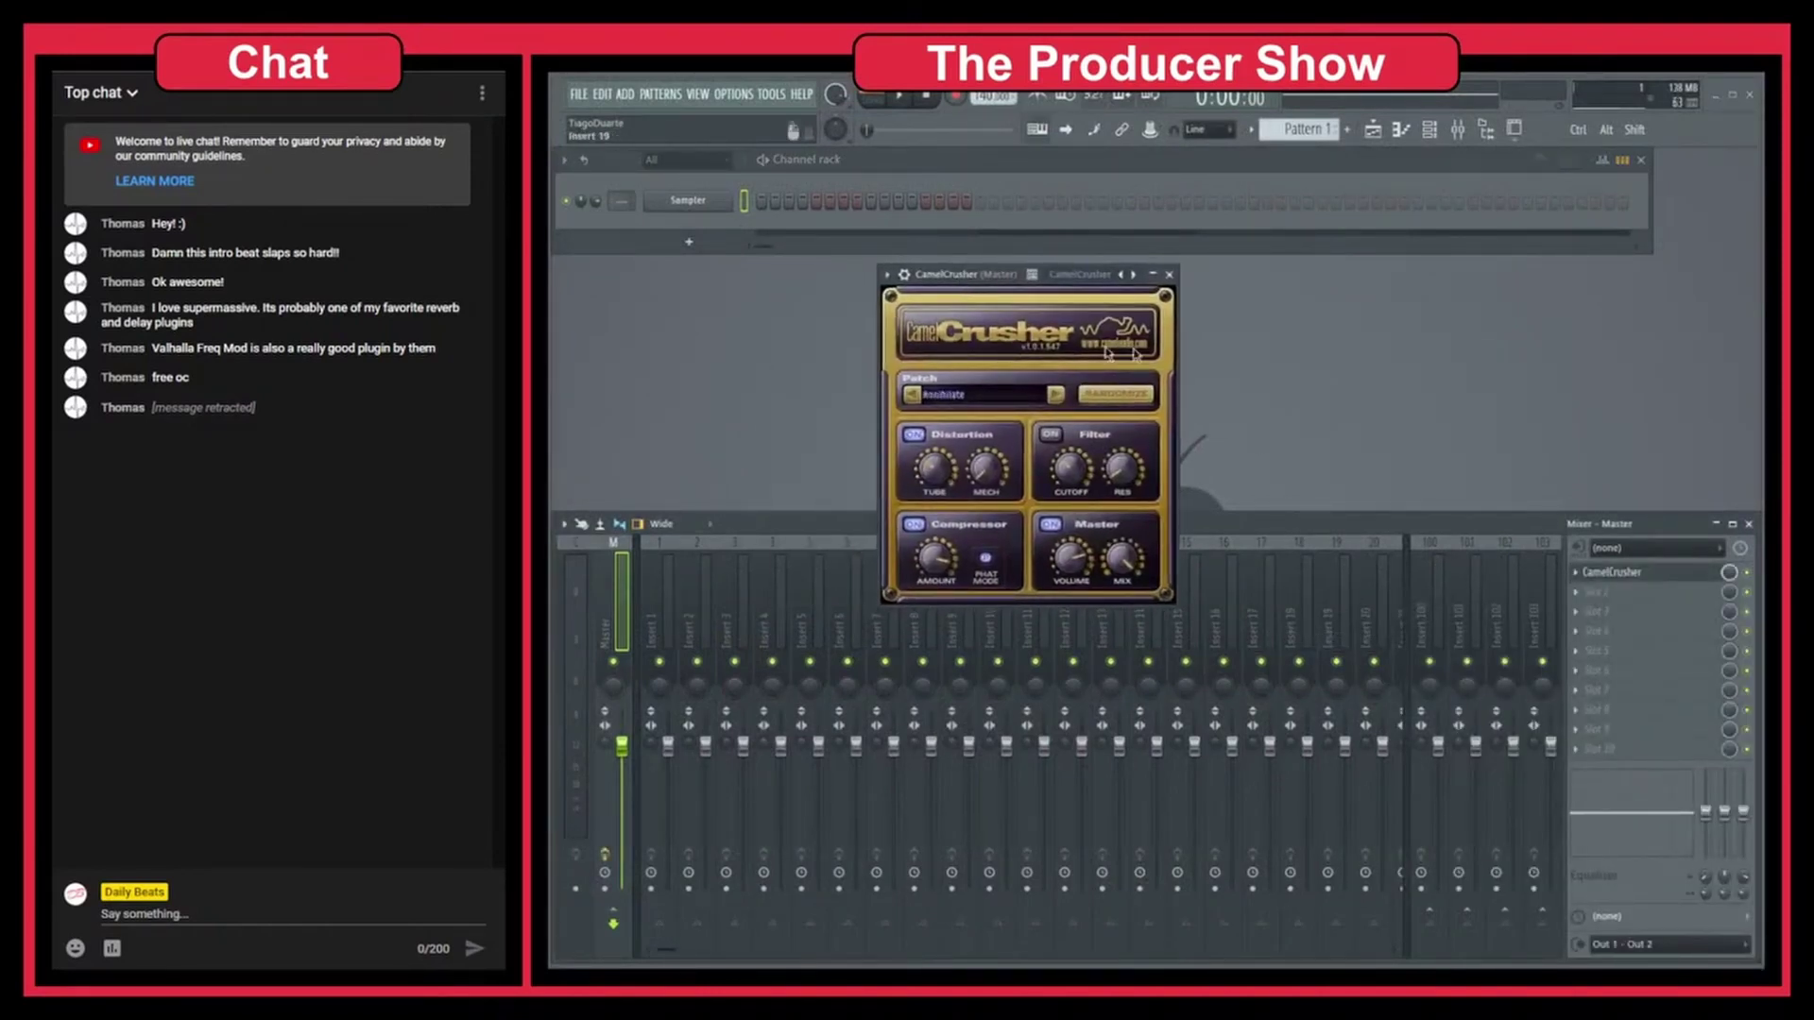
pyautogui.click(1635, 593)
pyautogui.moveTo(1526, 609)
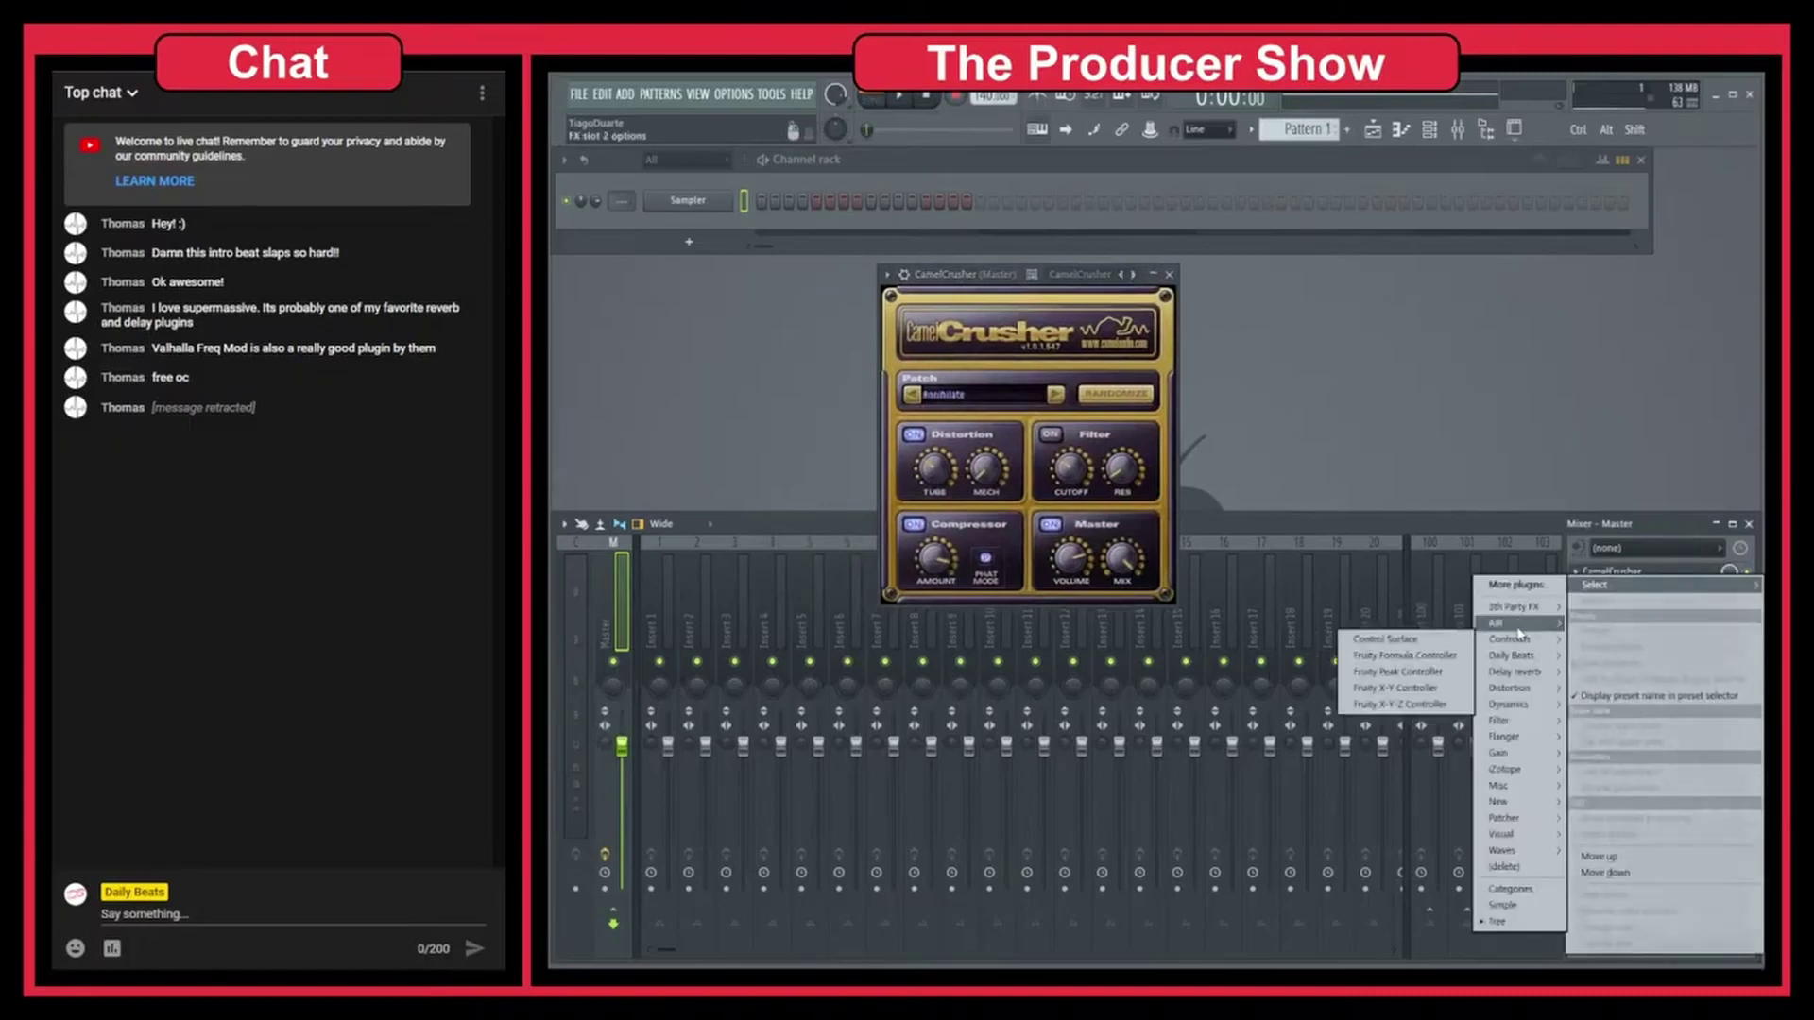
pyautogui.moveTo(1516, 689)
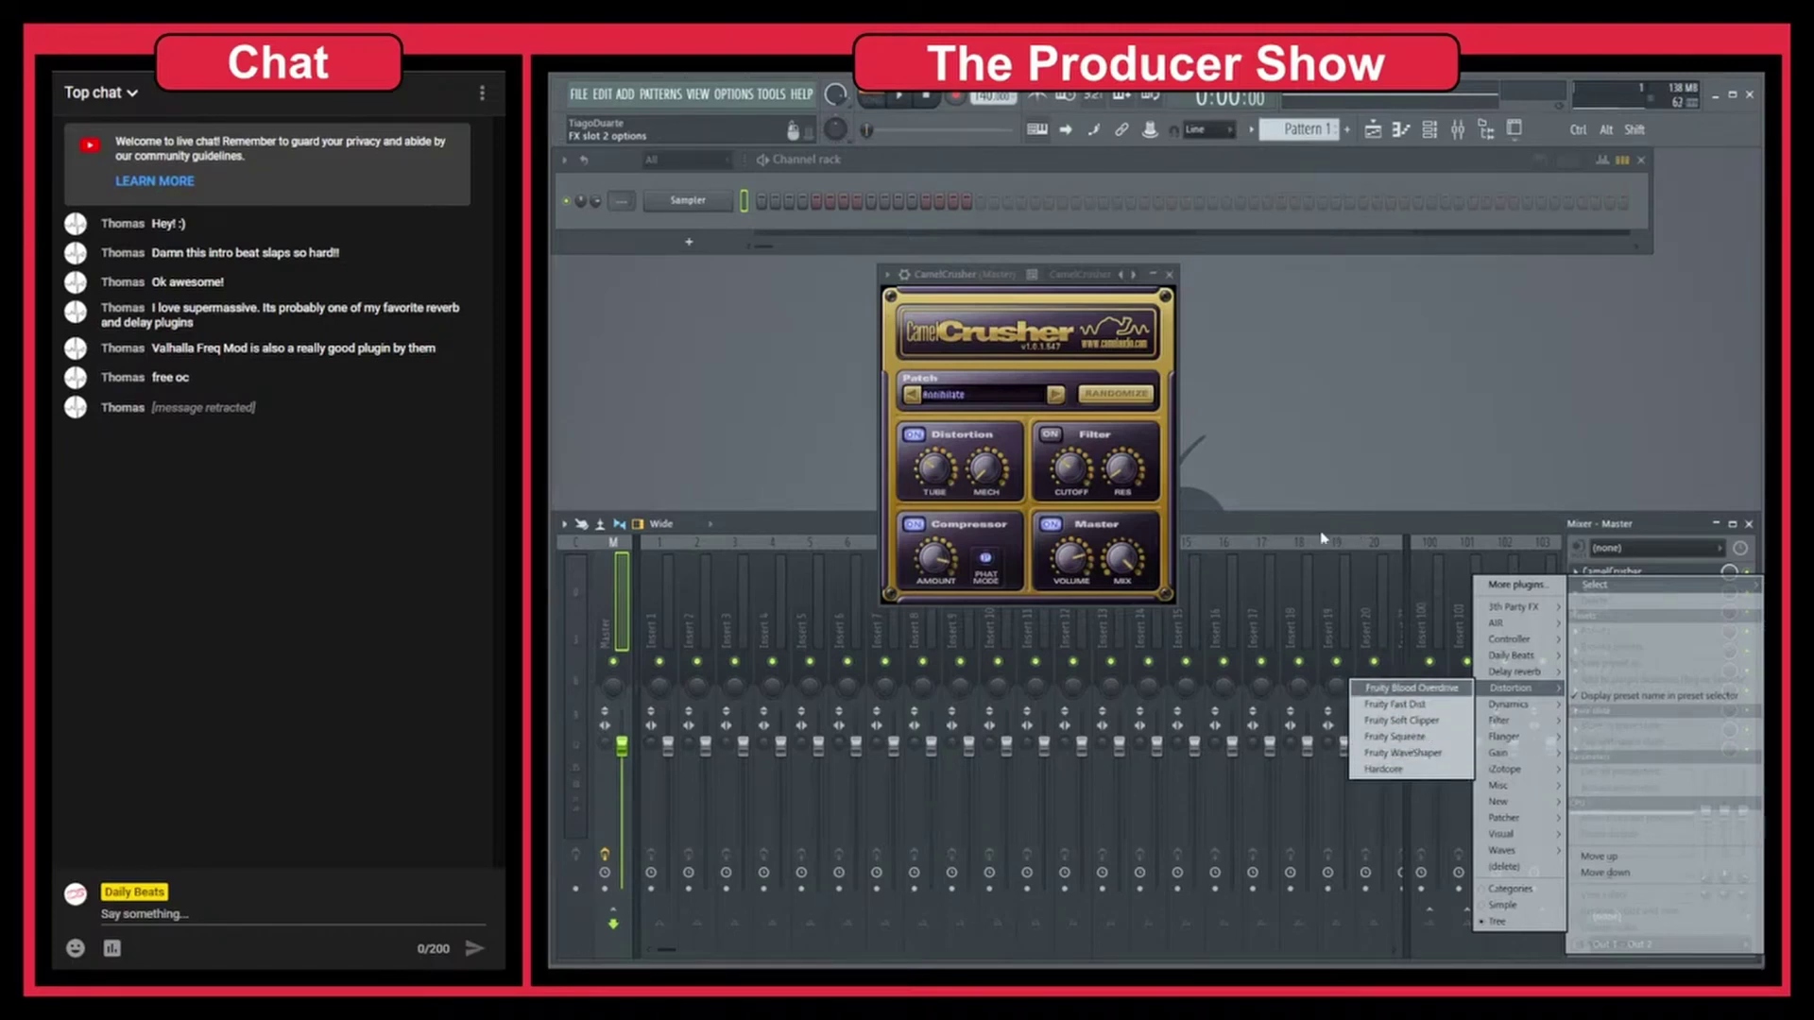
pyautogui.click(944, 287)
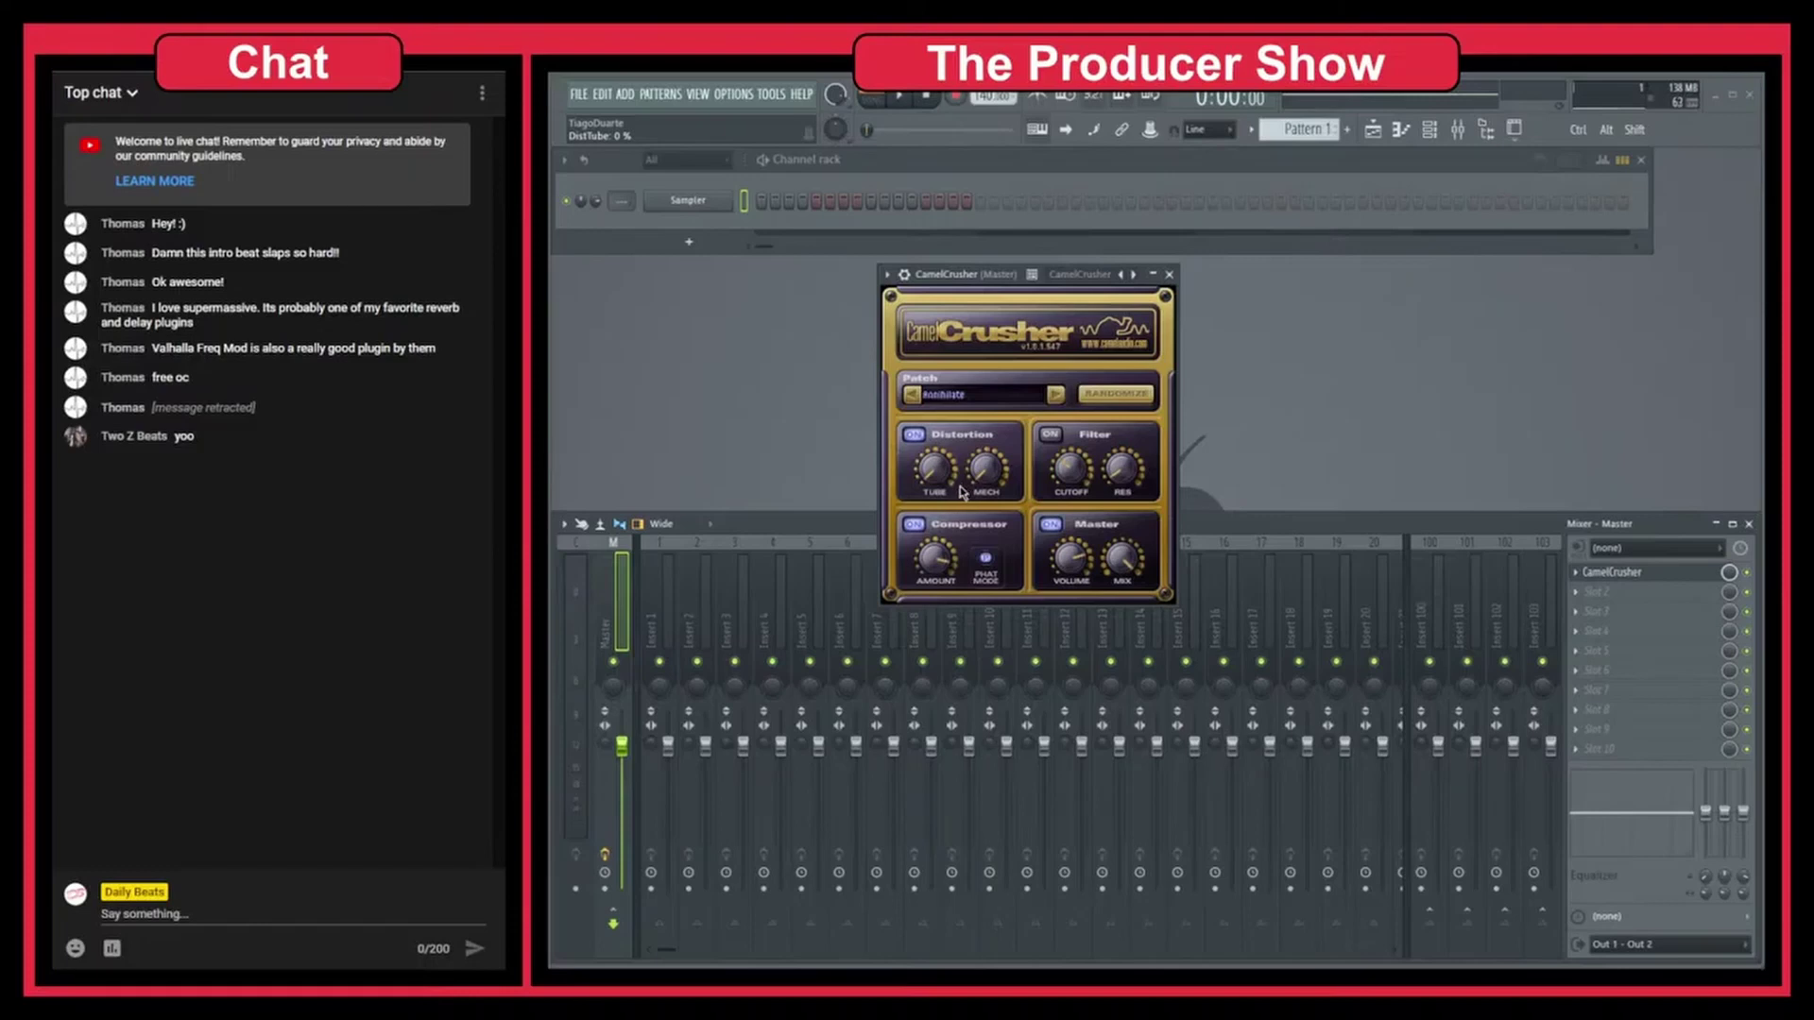
pyautogui.moveTo(940, 276); pyautogui.dragTo(885, 322)
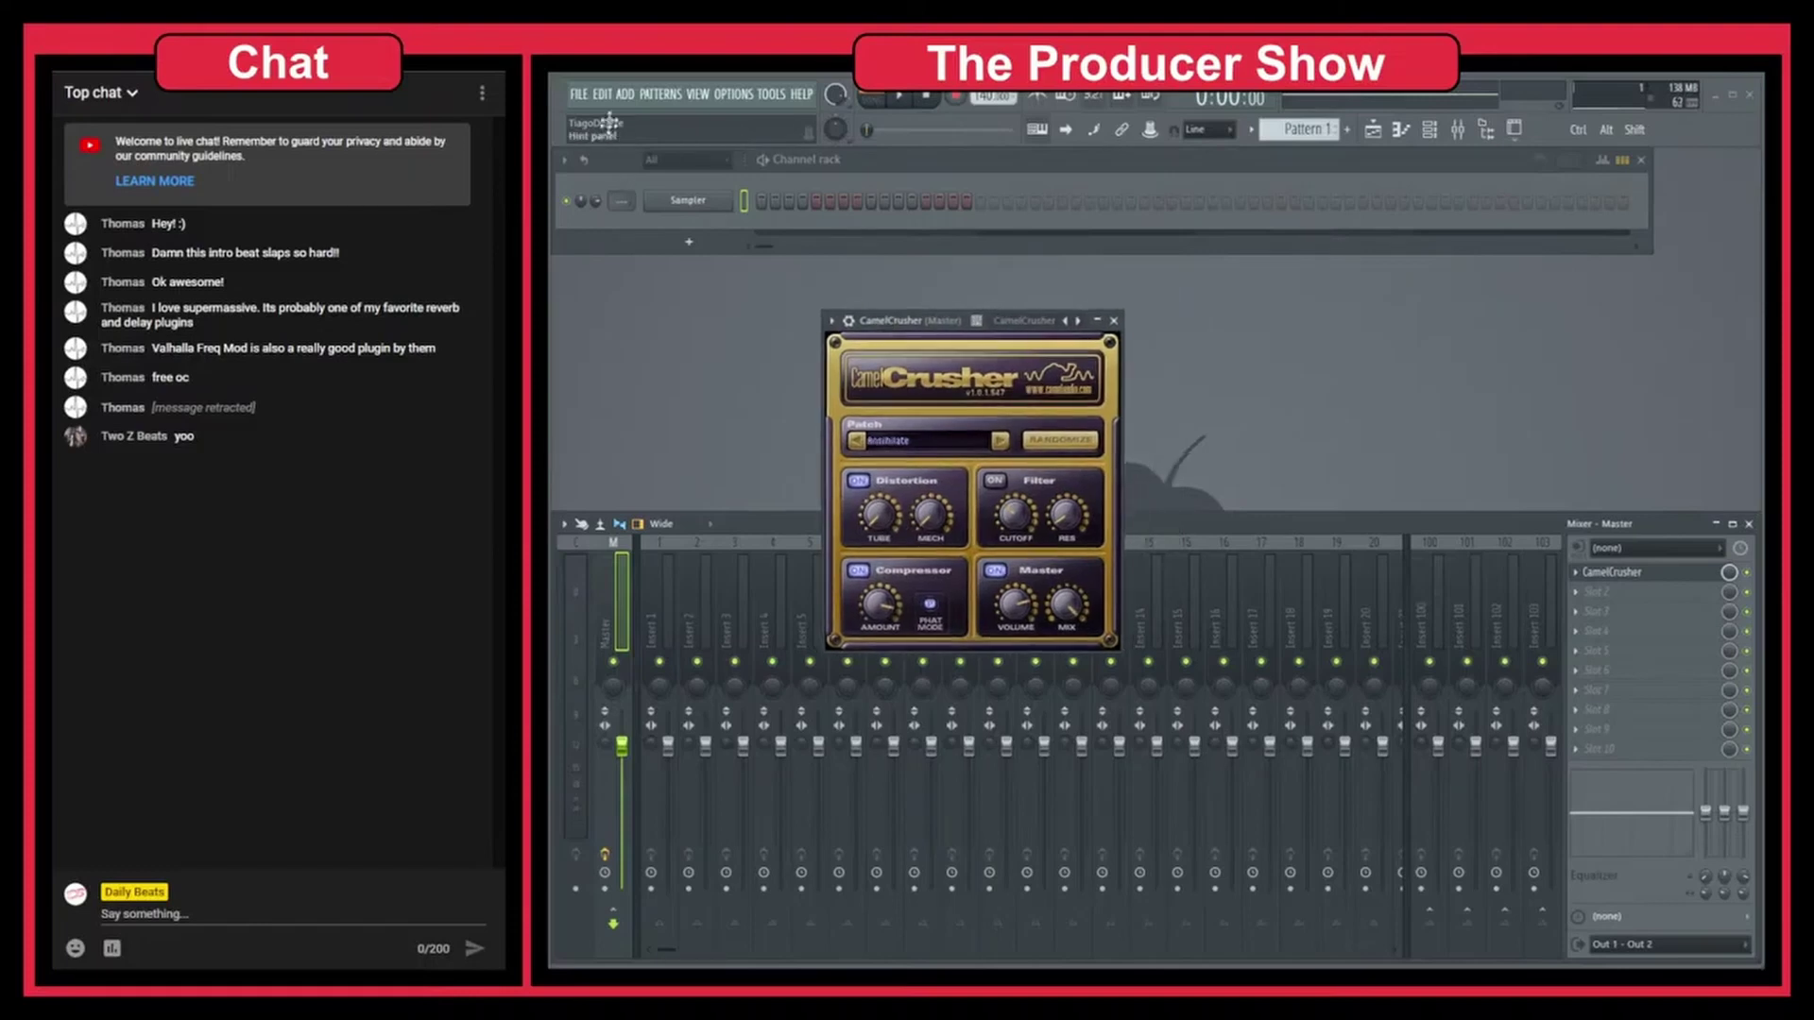
# - Open the 791 project without saving the current one
pyautogui.click(582, 95)
pyautogui.click(635, 277)
pyautogui.click(971, 576)
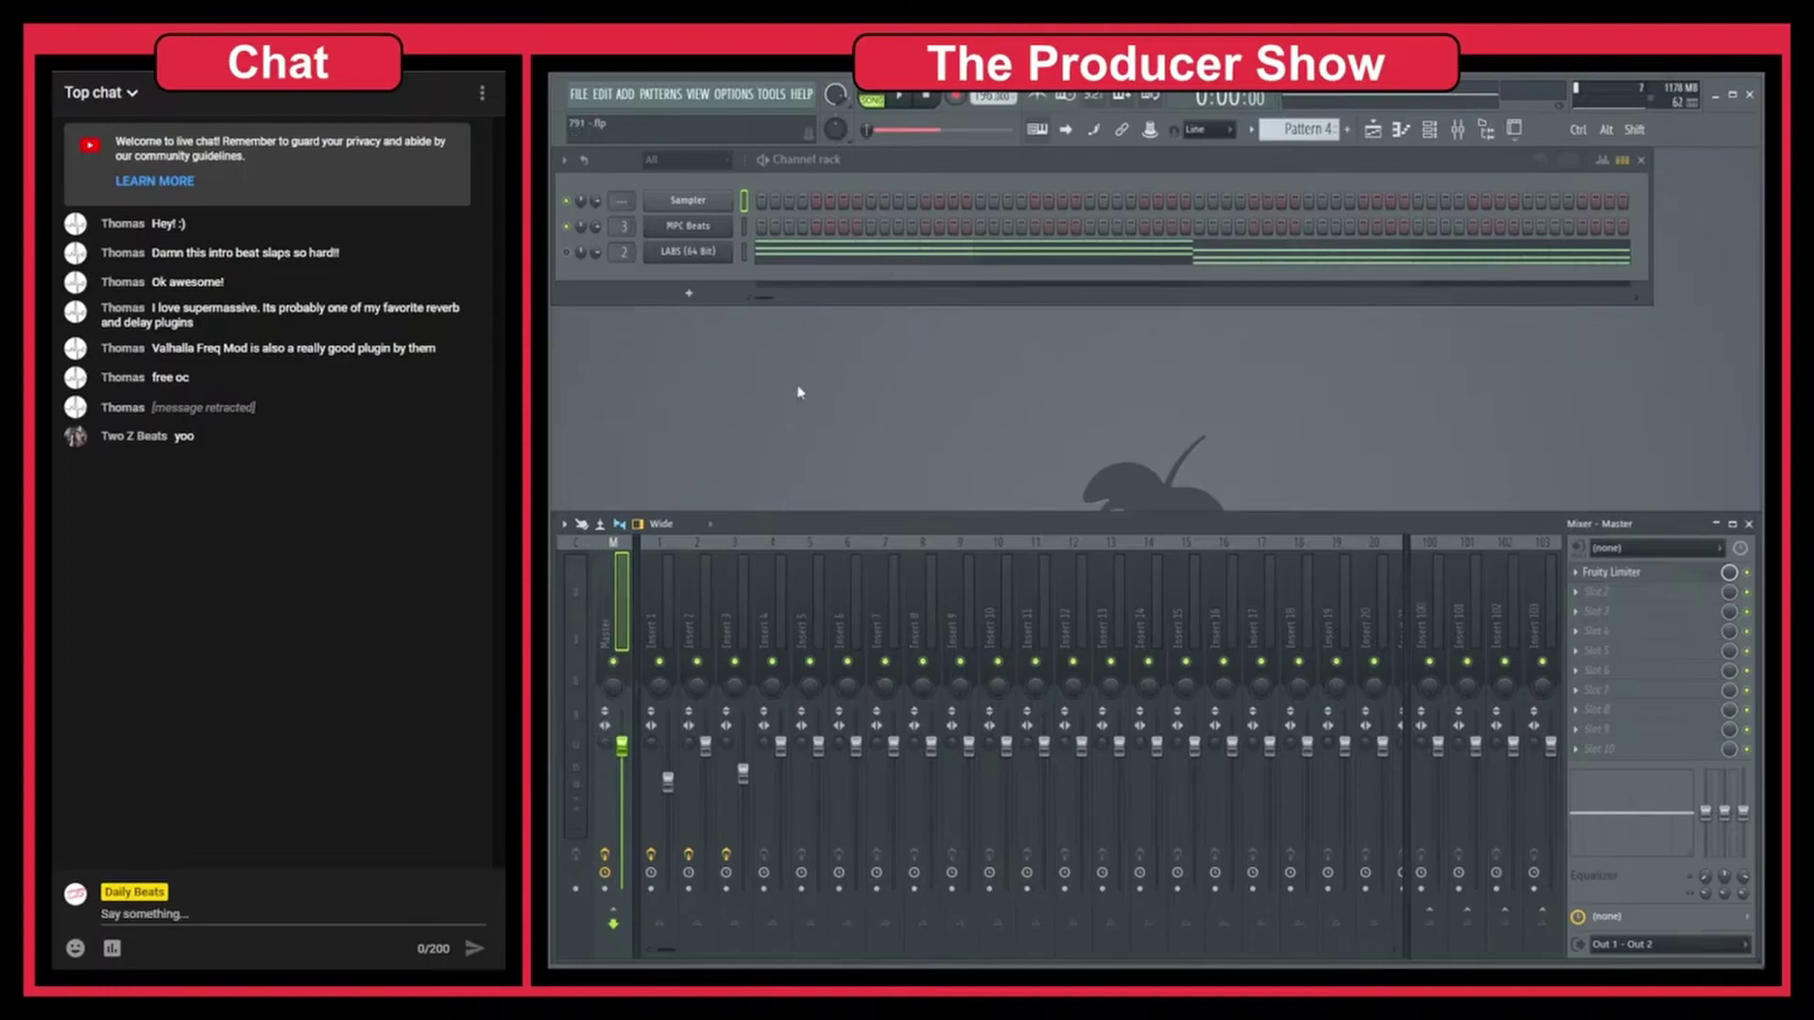
pyautogui.moveTo(103, 437); pyautogui.dragTo(157, 439)
pyautogui.click(202, 504)
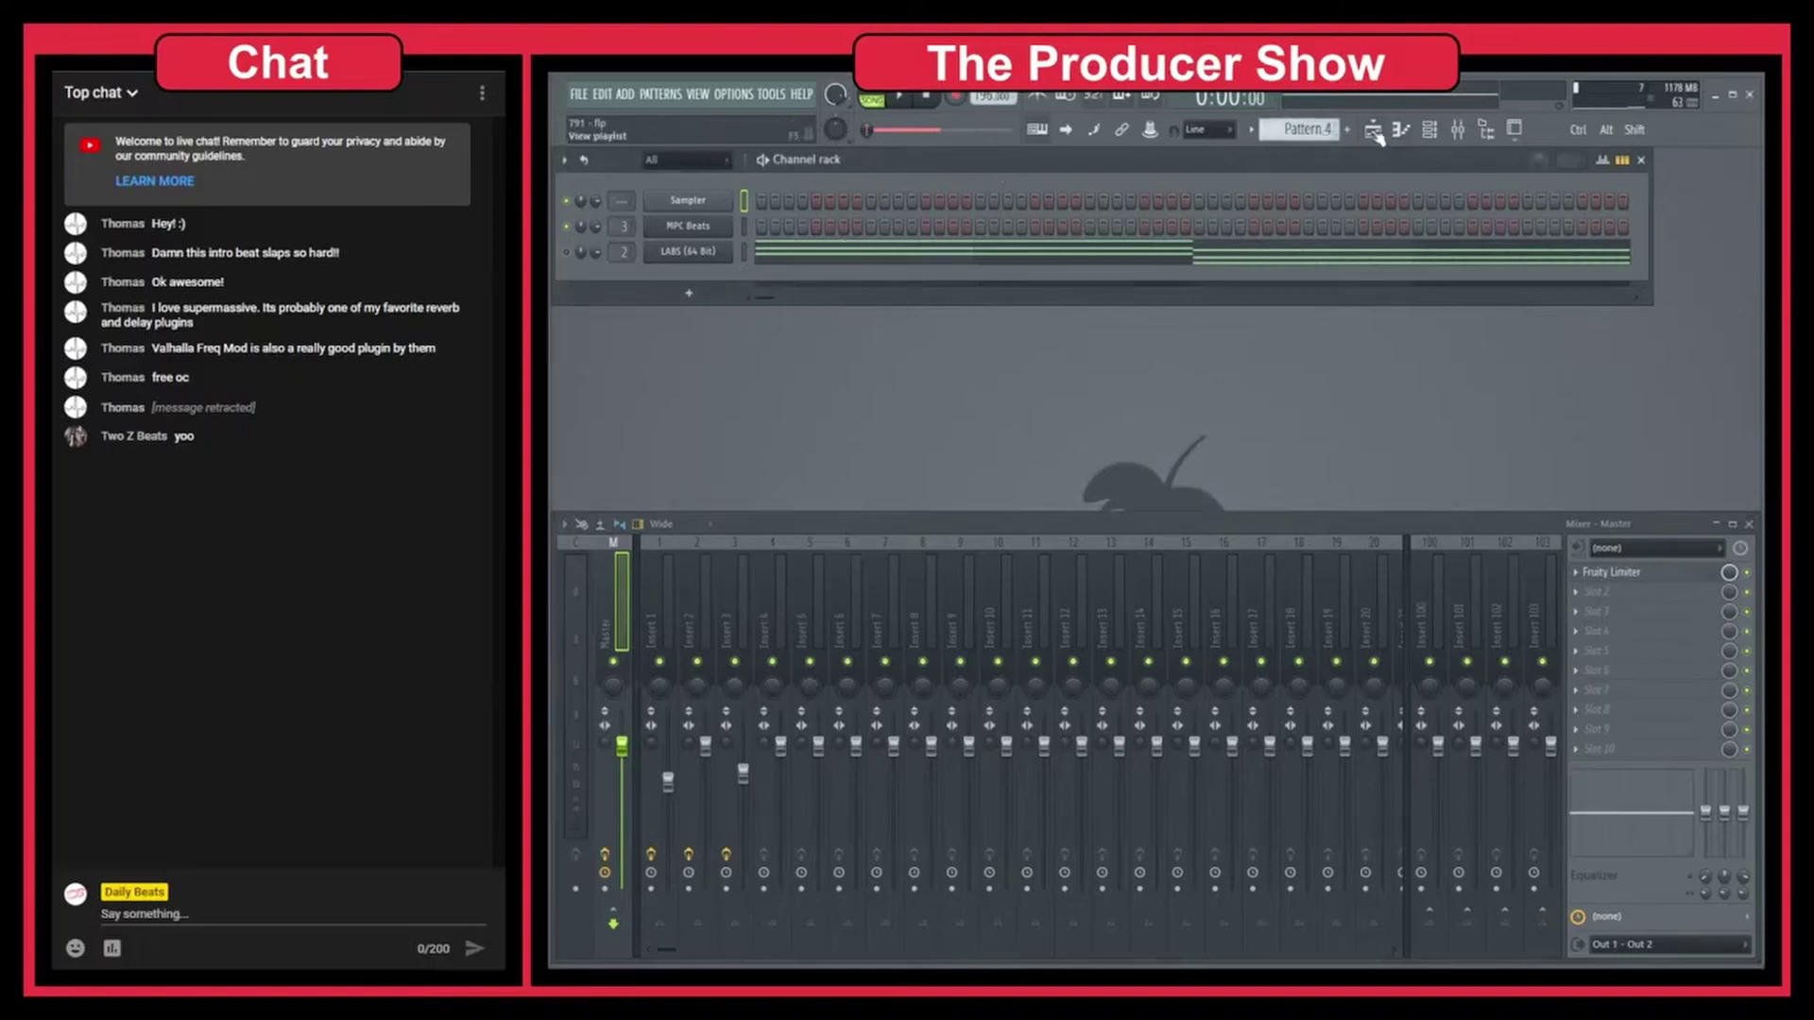
# - Play the arrangement with the playlist shown and return to the channel rack and mixer
pyautogui.press('F5')
pyautogui.press('space')
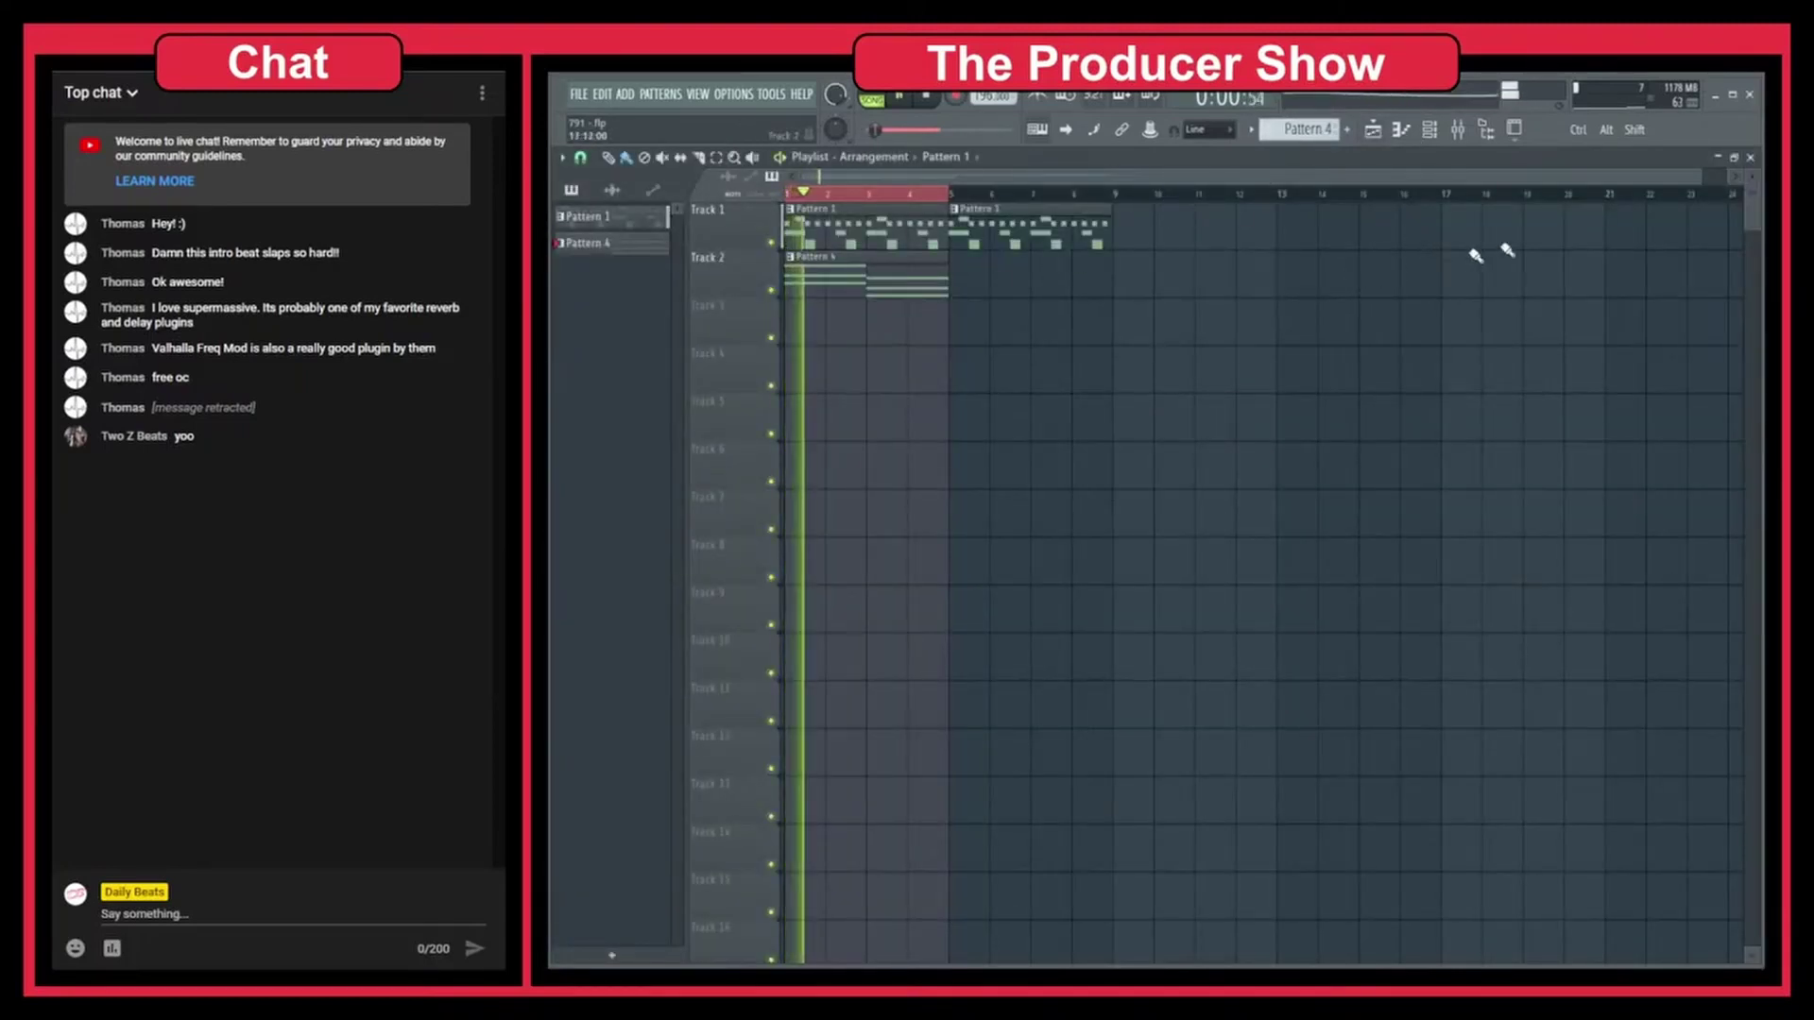
pyautogui.press('F5')
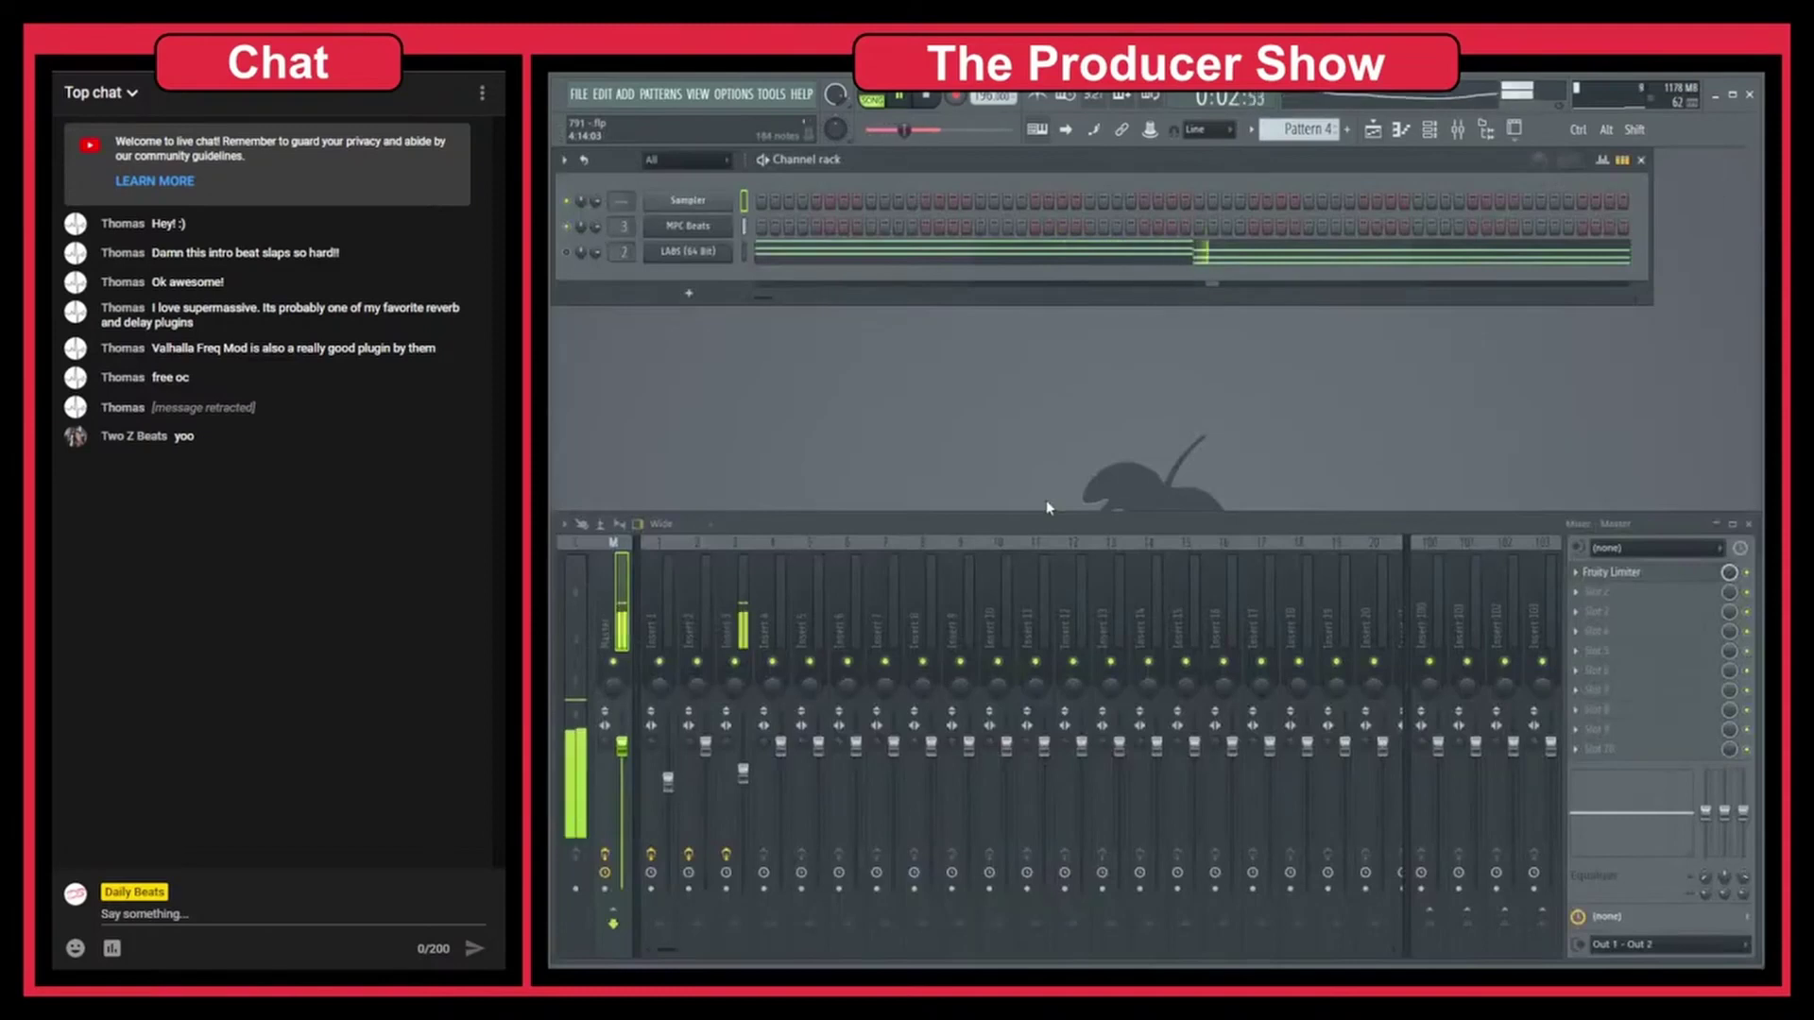
# - Open the CamelCrusher effect on the Insert 3 mixer track and place its window above the mixer
pyautogui.click(744, 628)
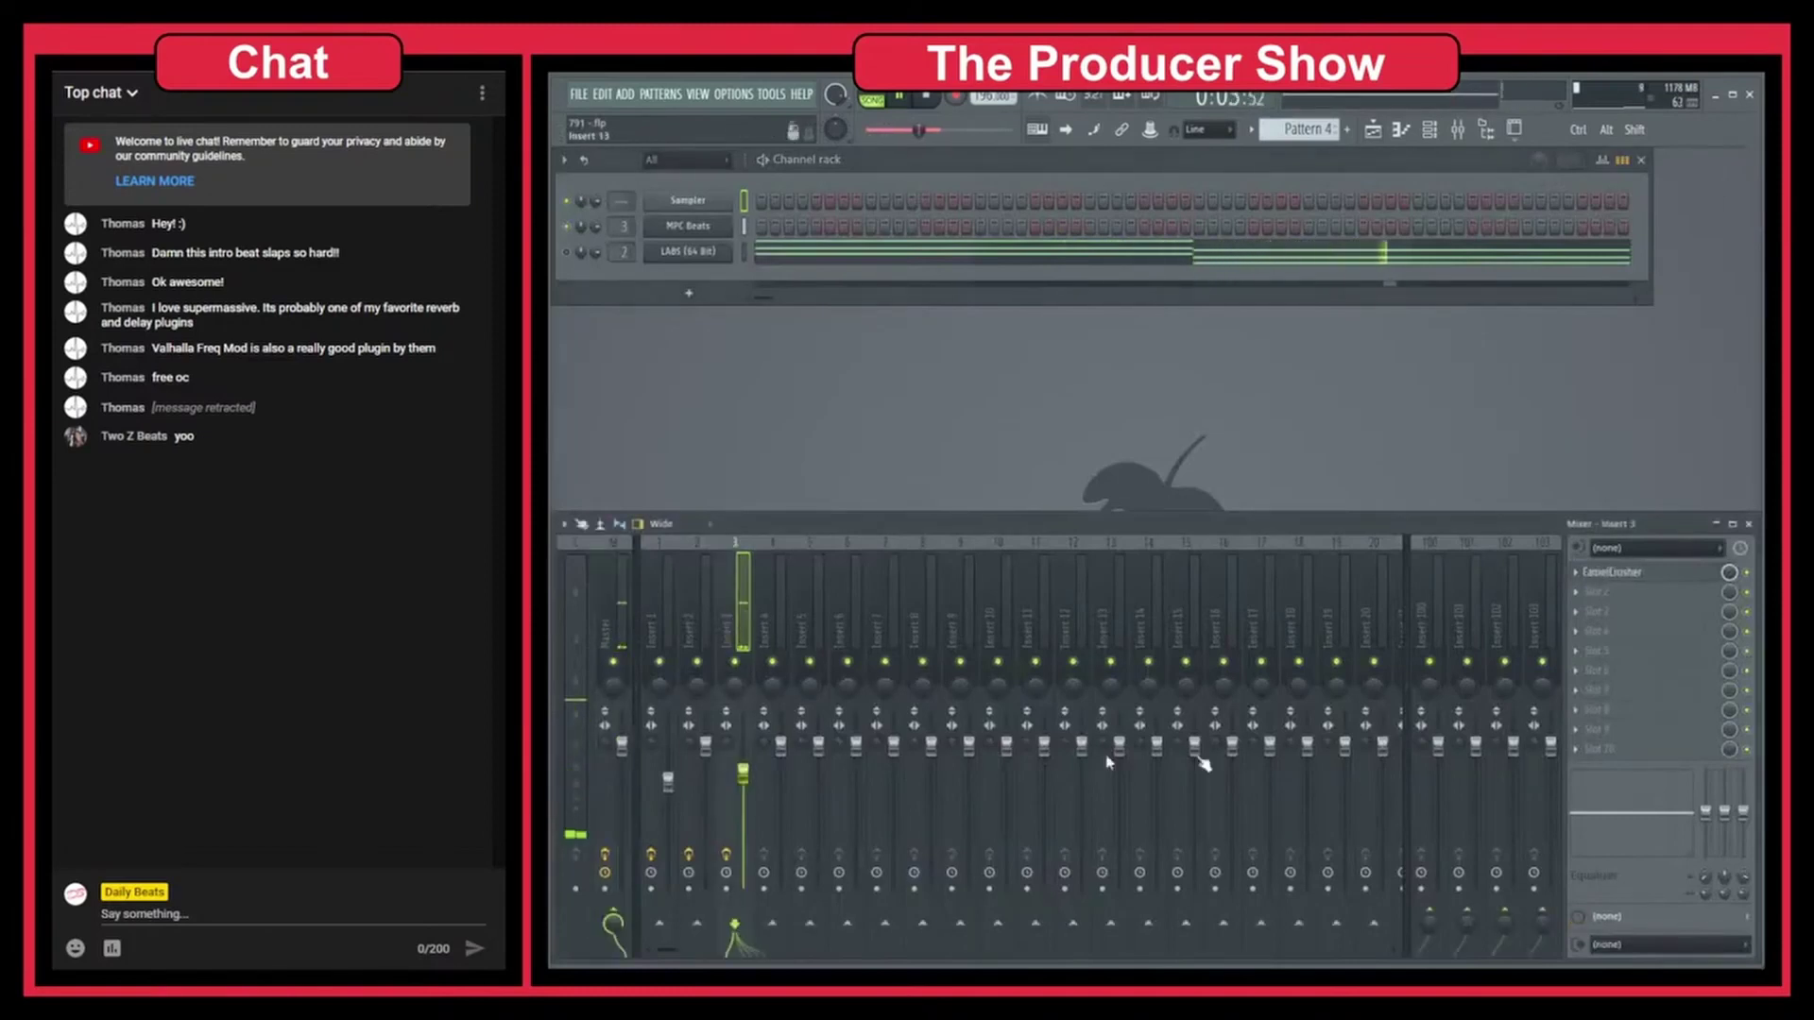
pyautogui.click(1616, 573)
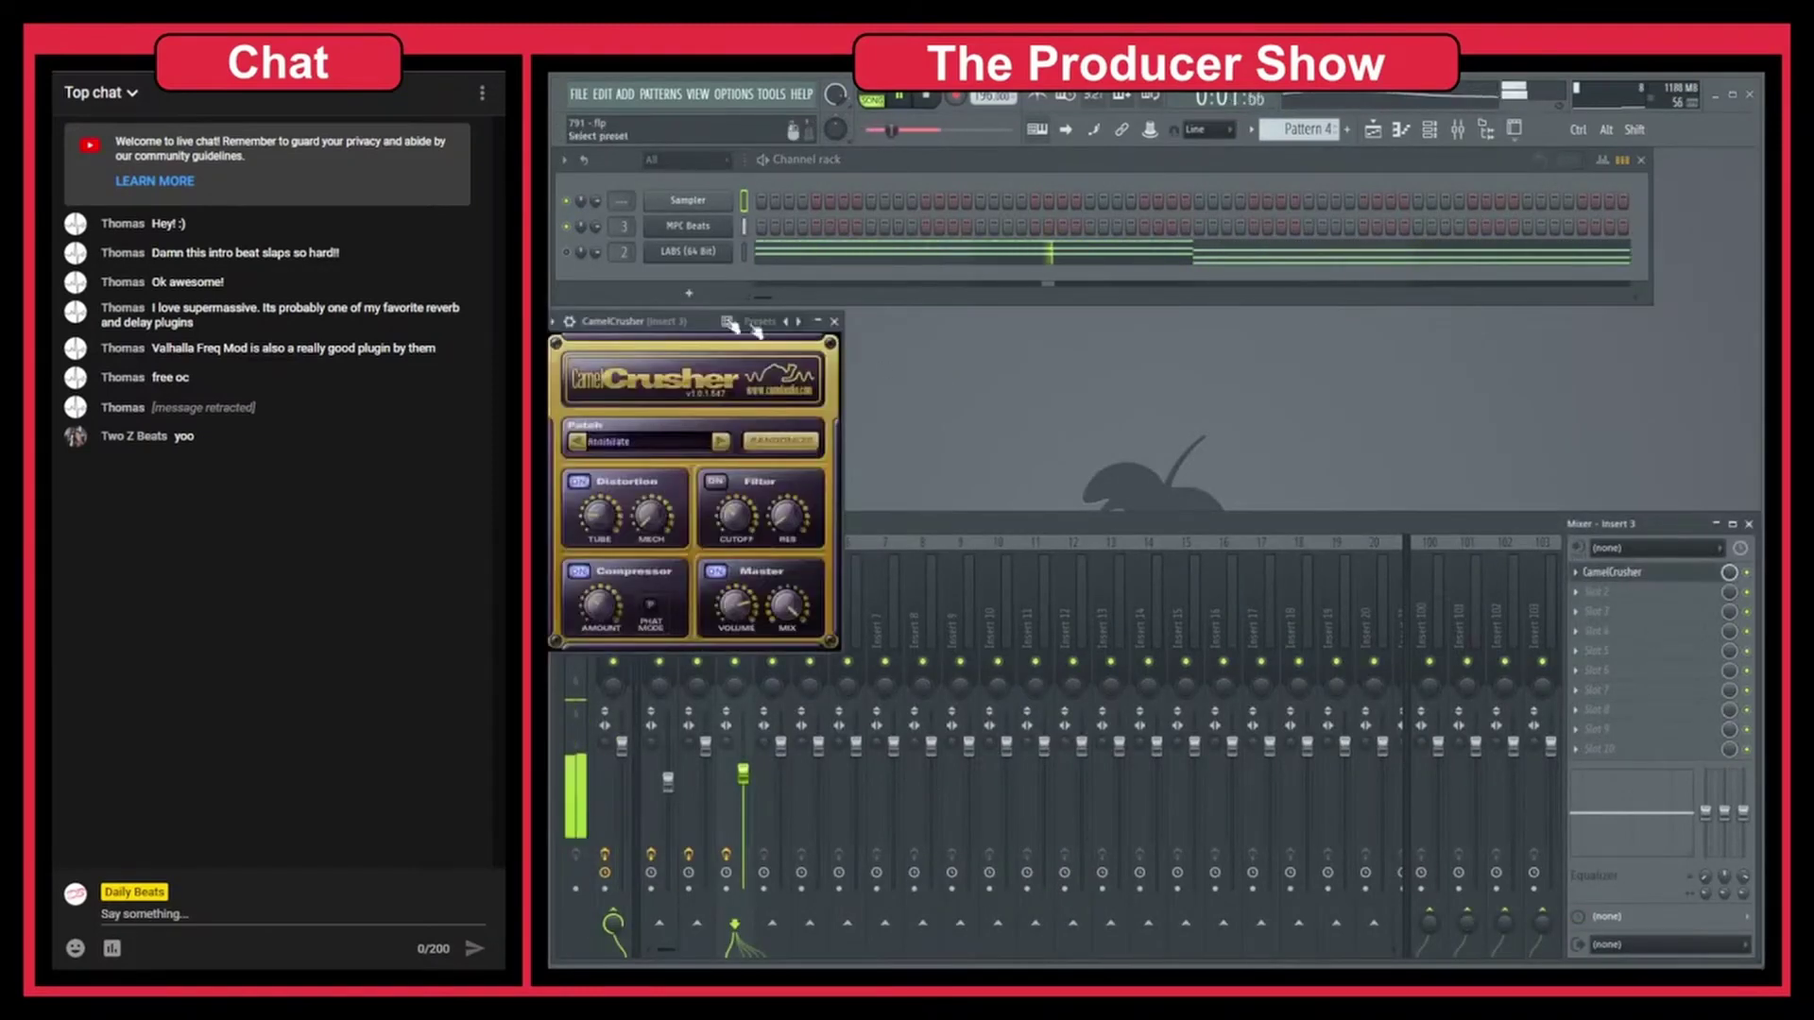
pyautogui.moveTo(661, 314); pyautogui.dragTo(876, 288)
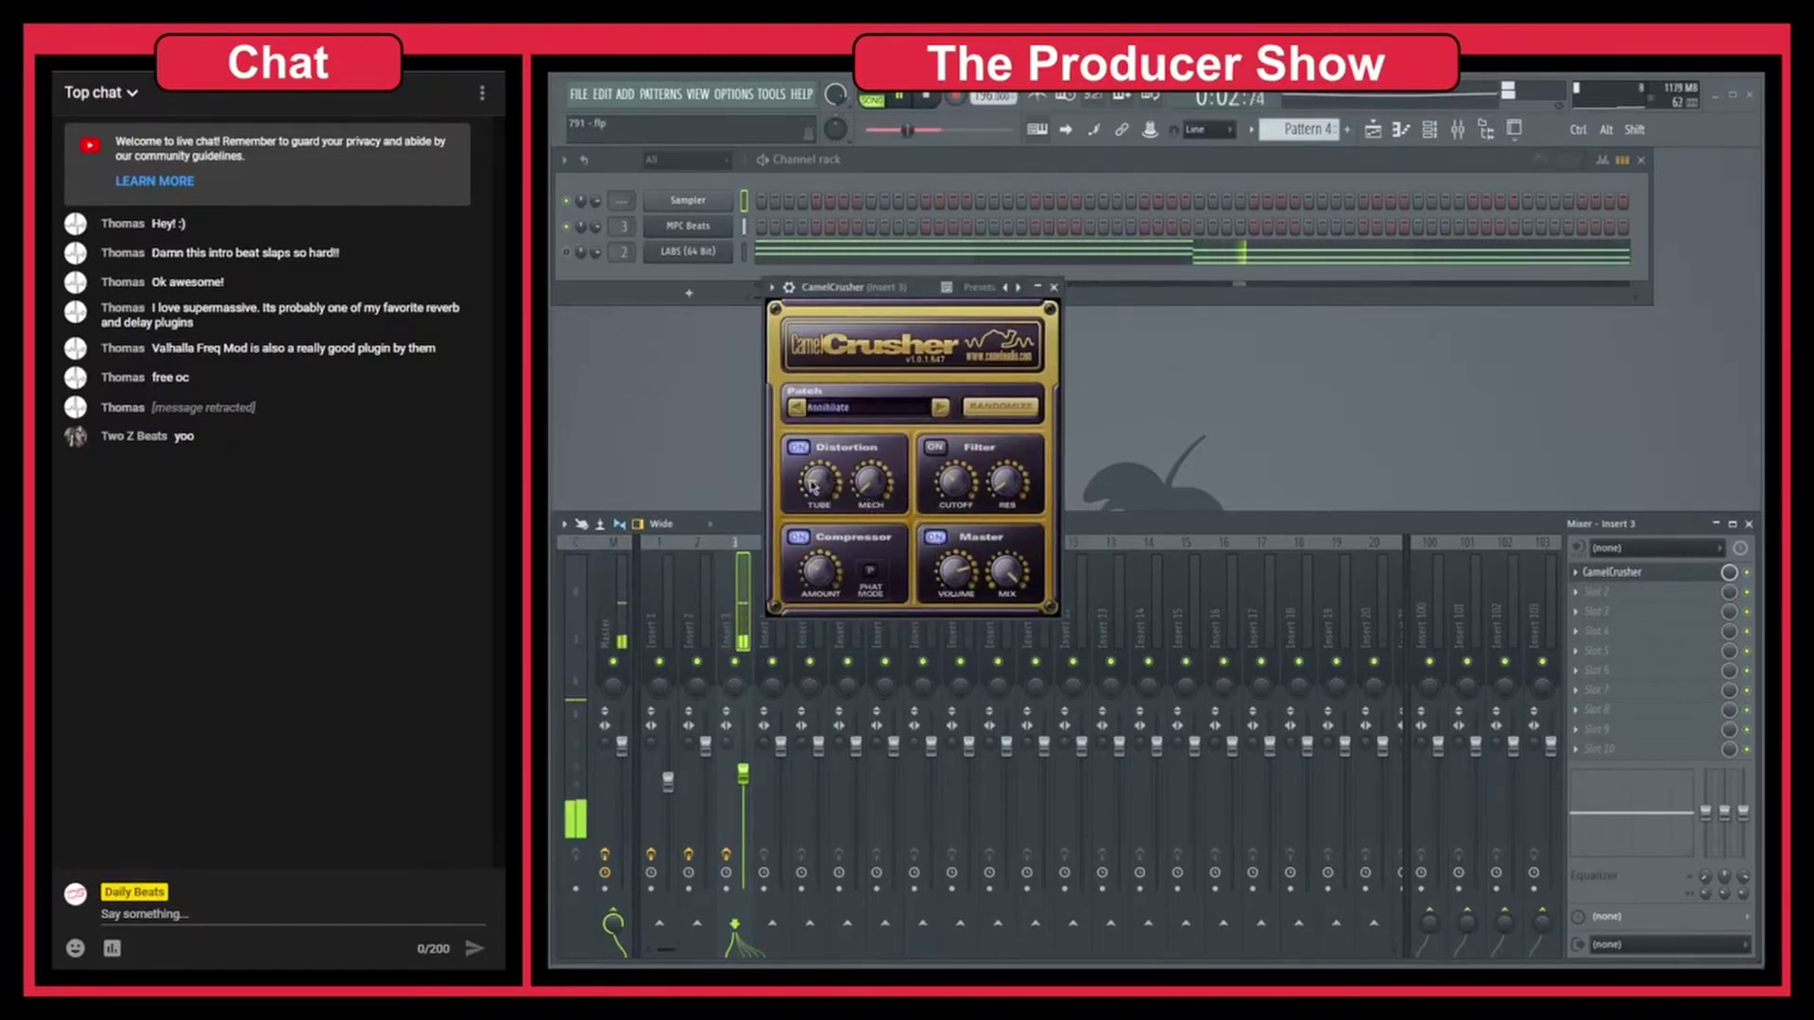
pyautogui.moveTo(850, 286); pyautogui.dragTo(1018, 218)
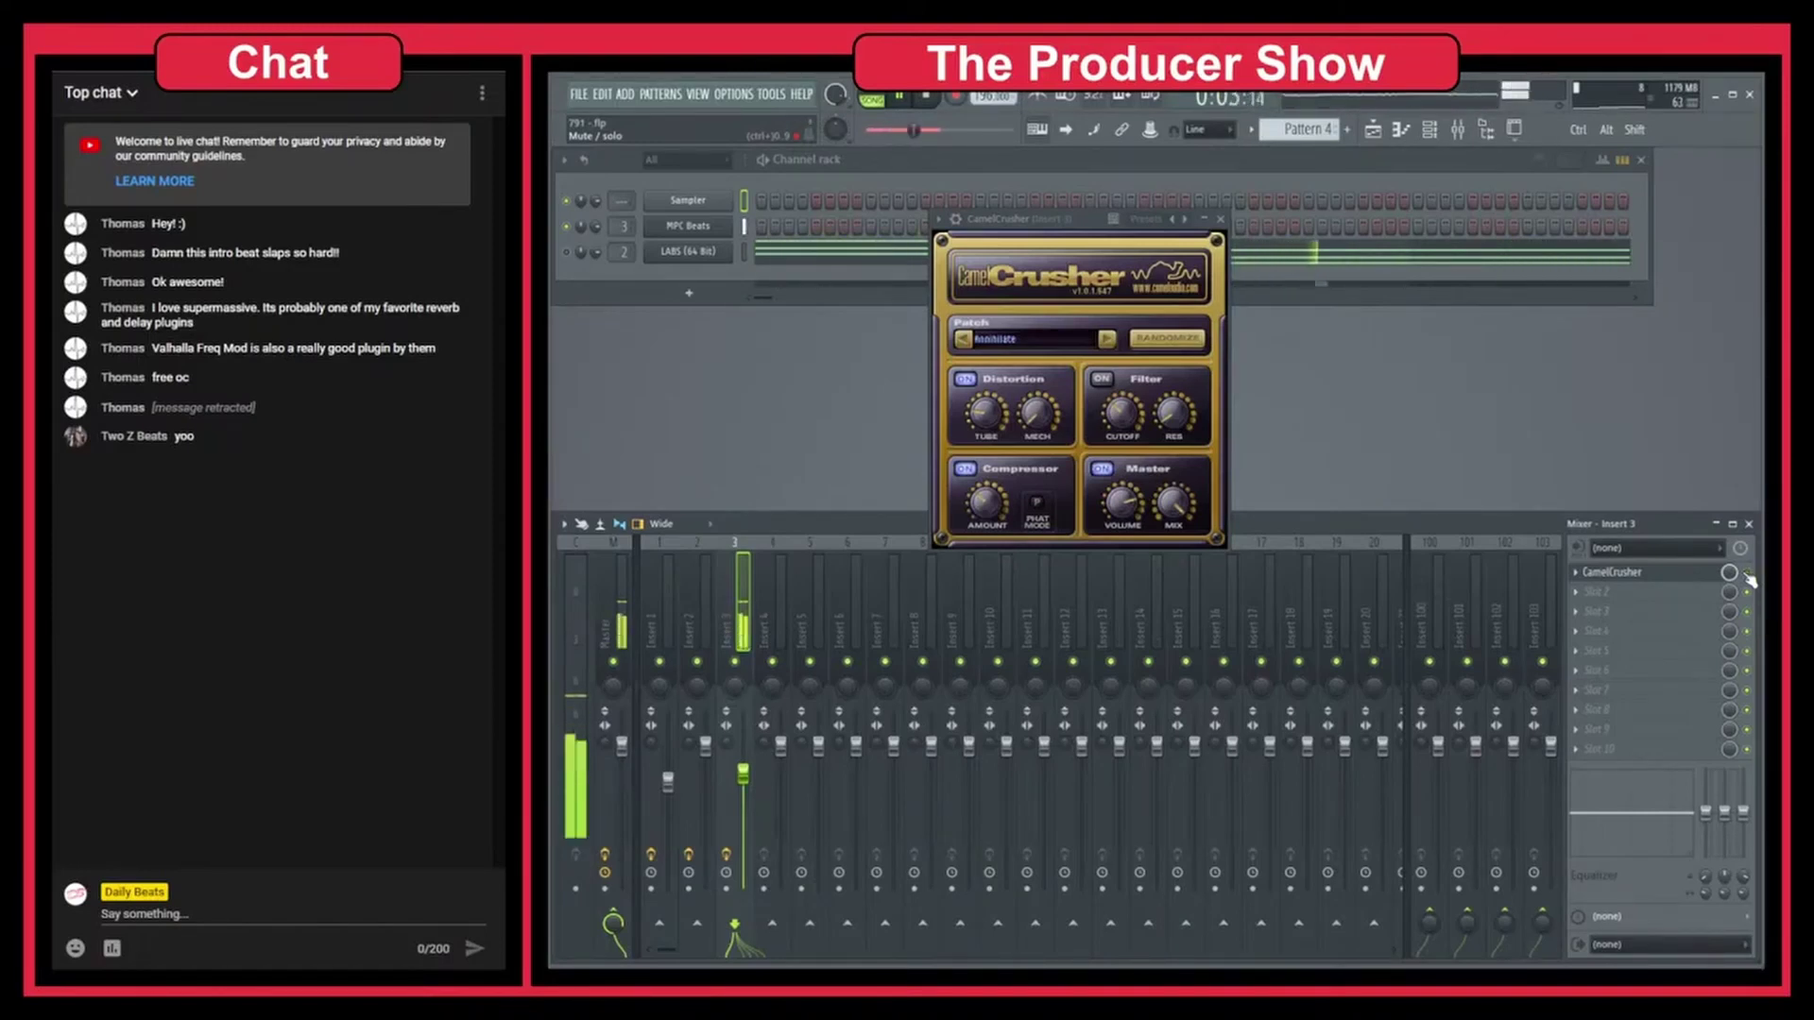
# - Restart playback and set CamelCrusher's distortion Tube amount to 60 % while listening, and stop playback
pyautogui.press('space')
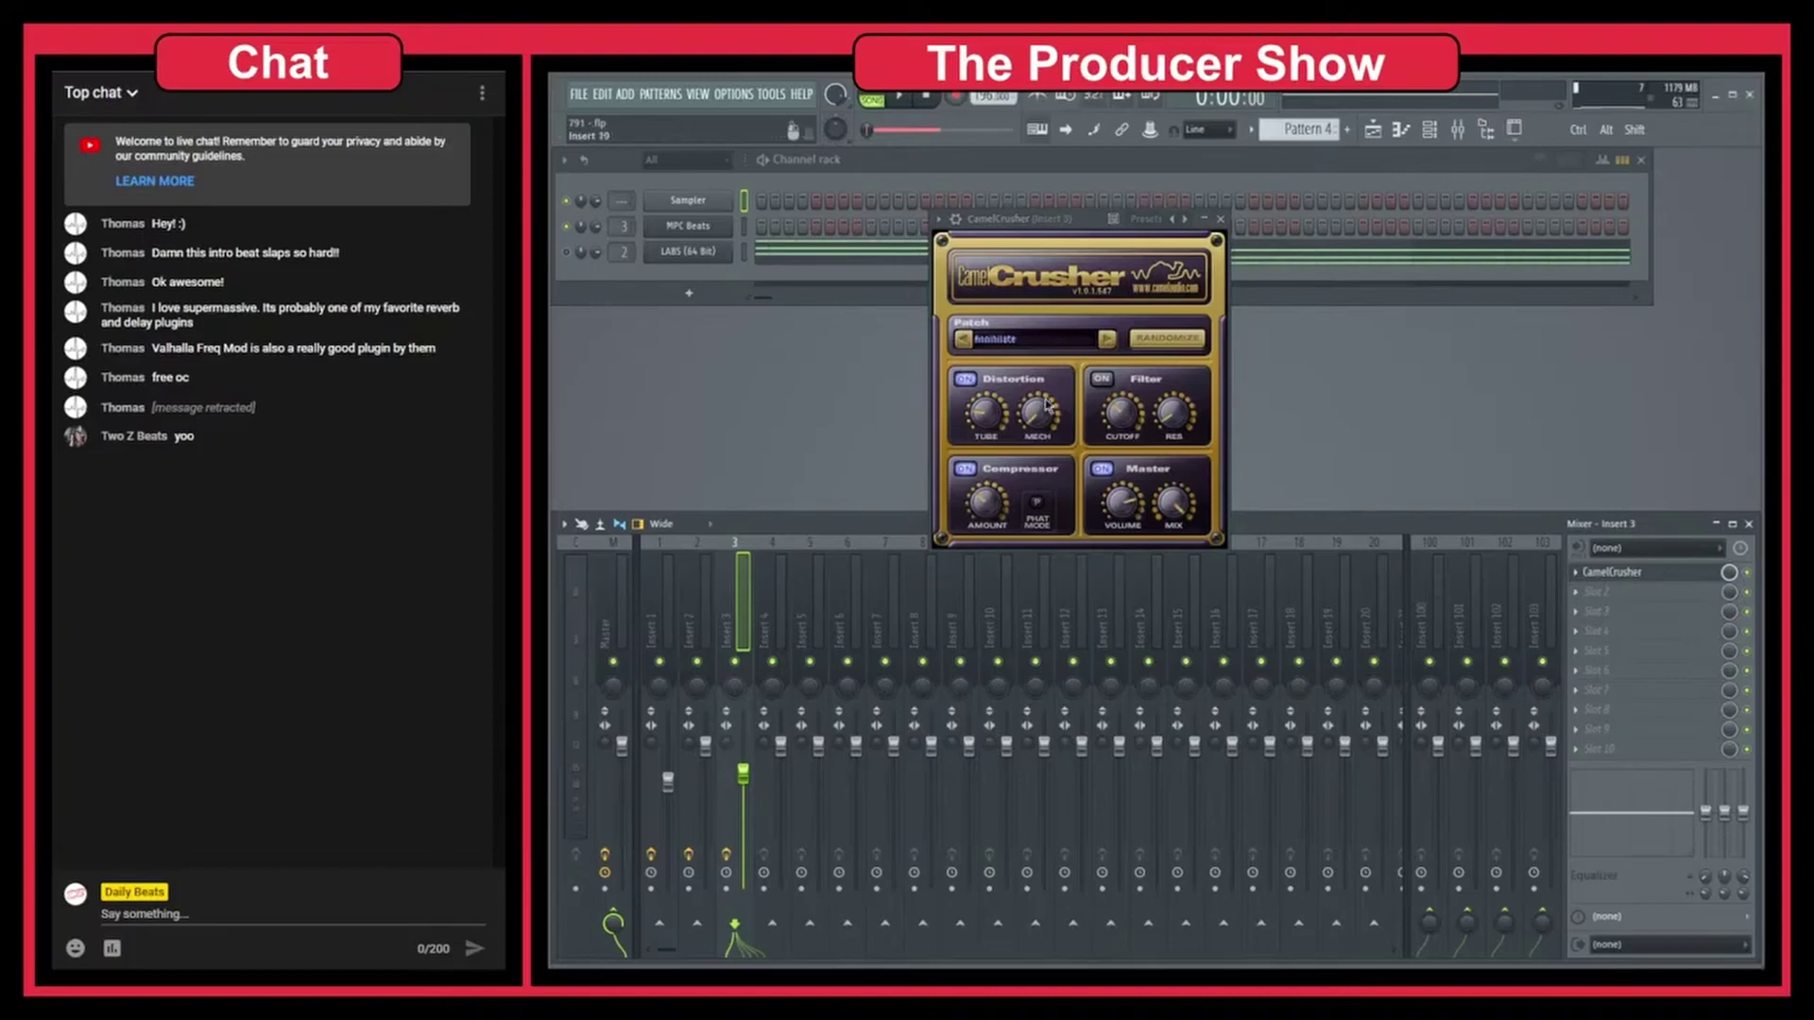
pyautogui.press('space')
pyautogui.moveTo(983, 406); pyautogui.dragTo(983, 342)
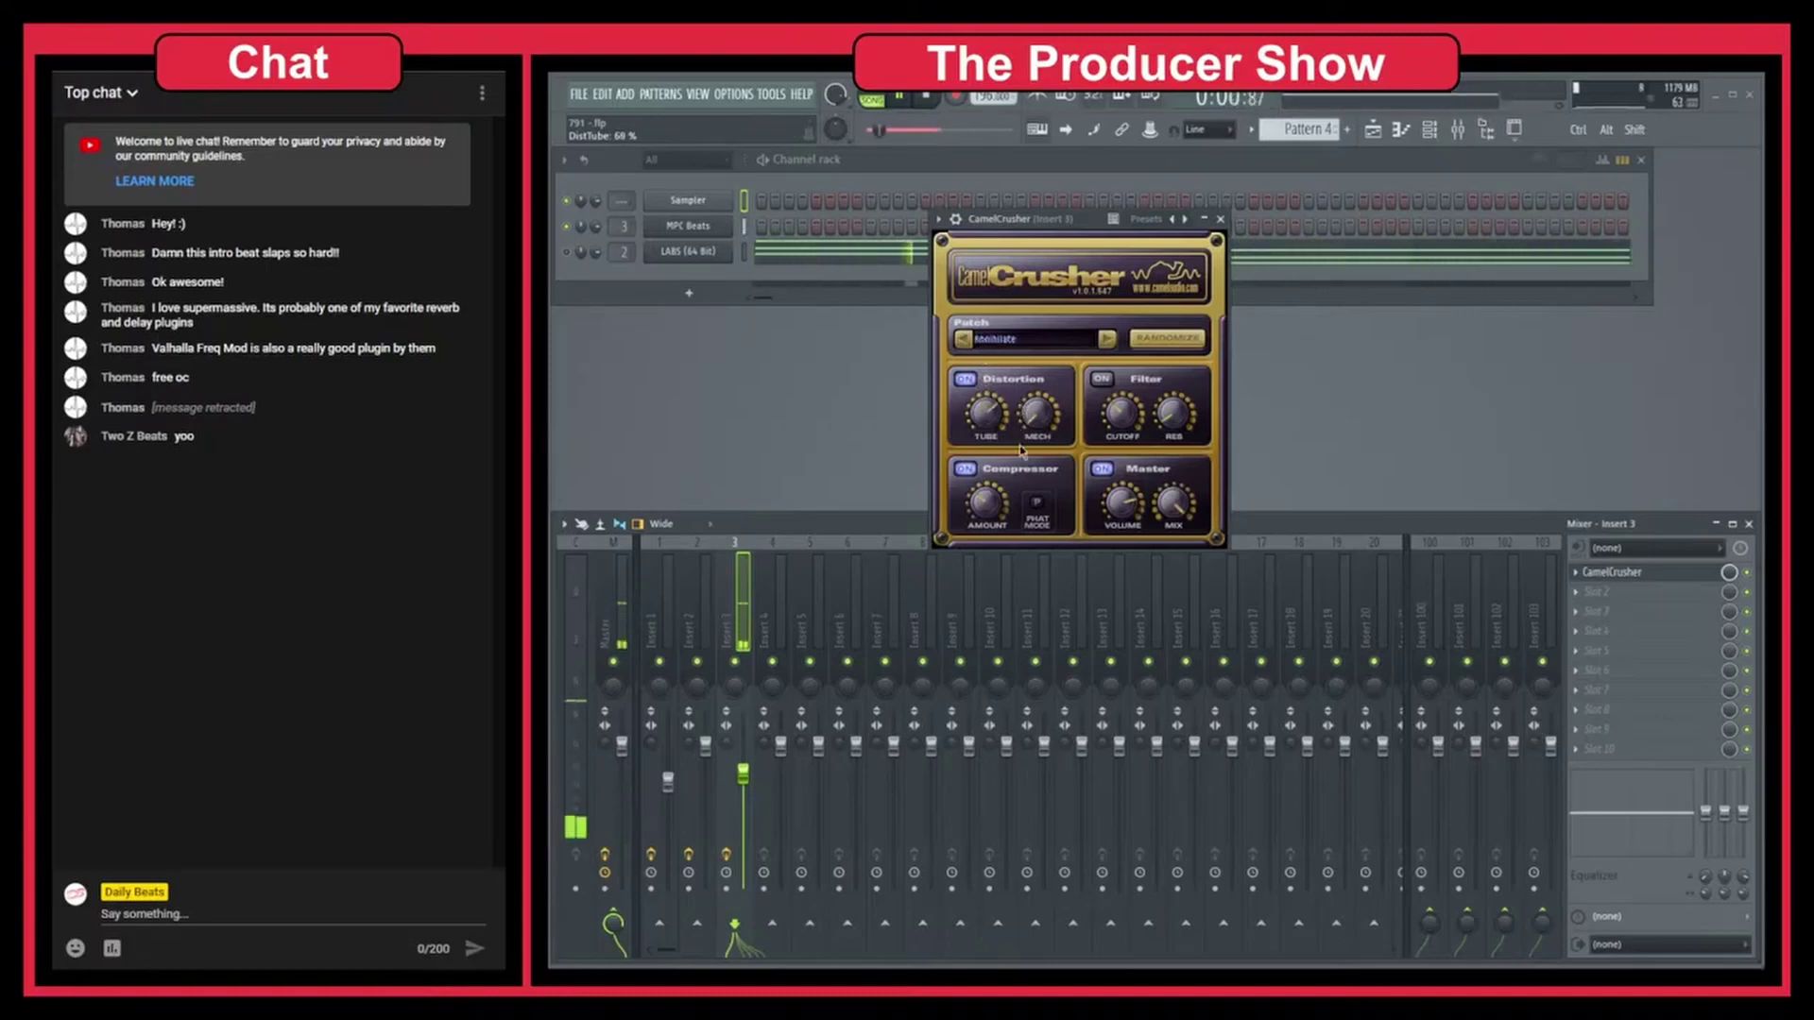
pyautogui.press('space')
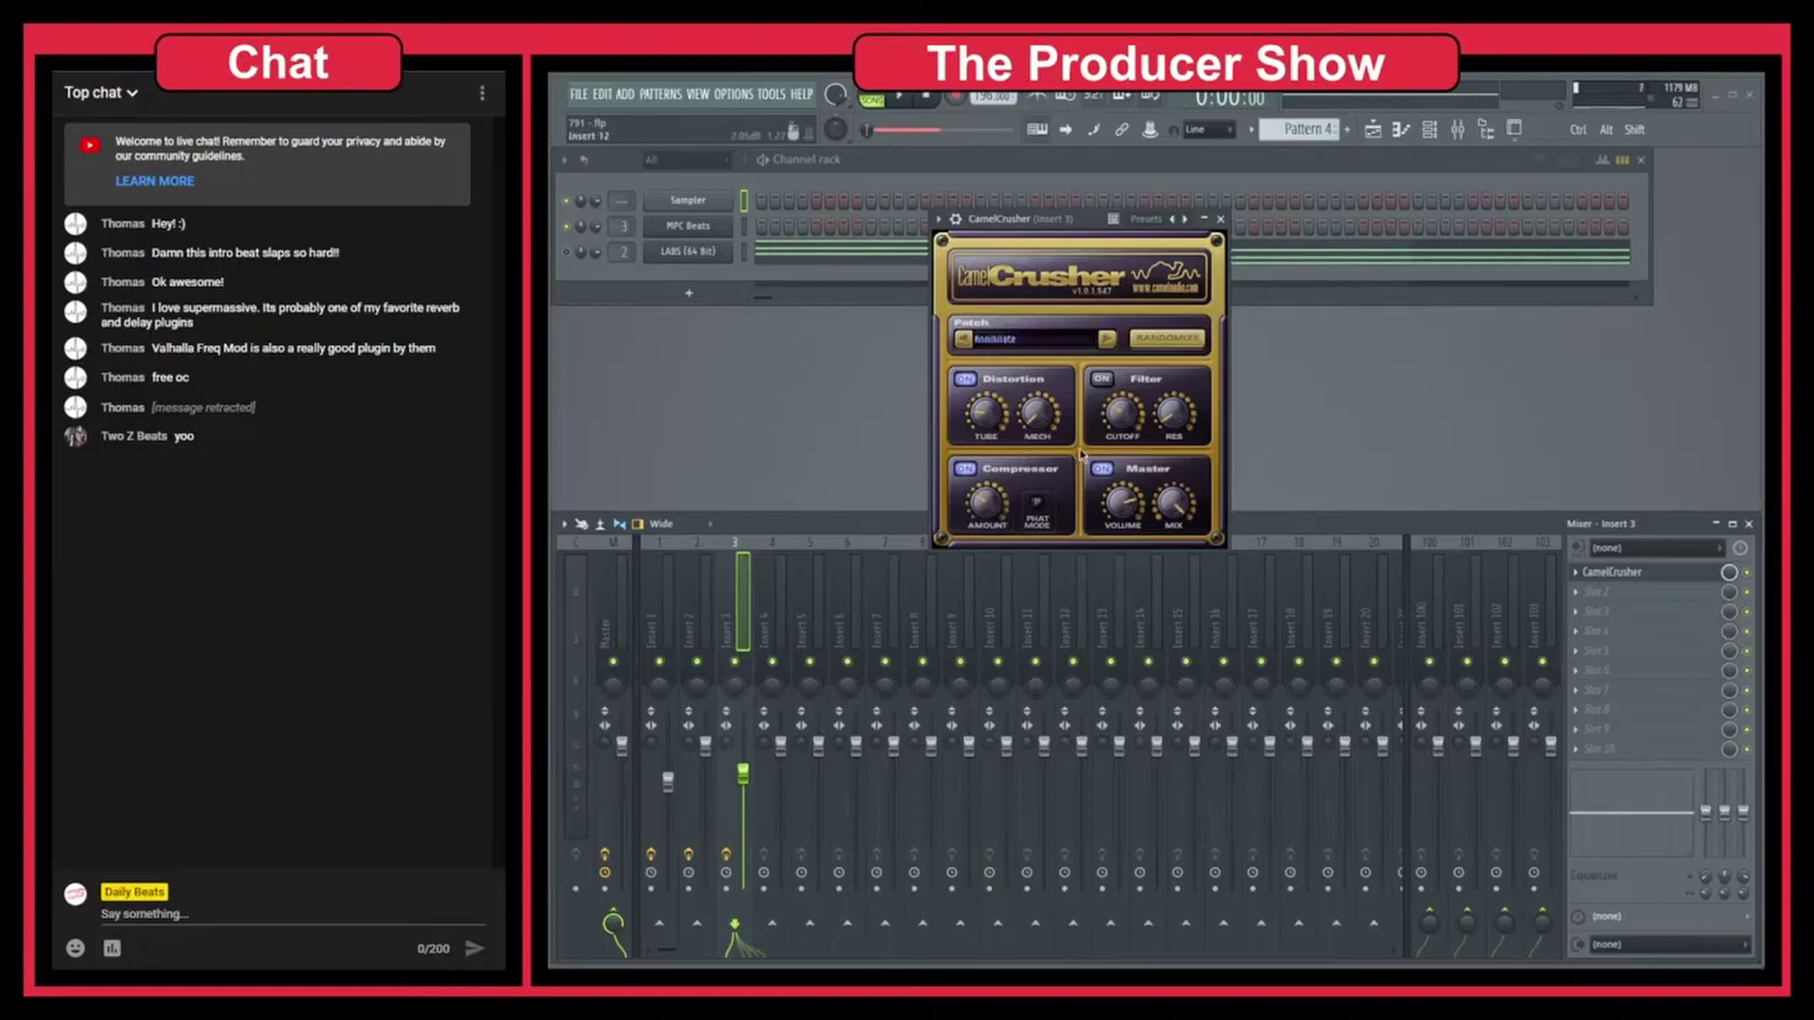
# - Compare the sound with CamelCrusher's compressor switched off and back on during playback, and close the plugin window
pyautogui.moveTo(1052, 230); pyautogui.dragTo(994, 218)
pyautogui.press('space')
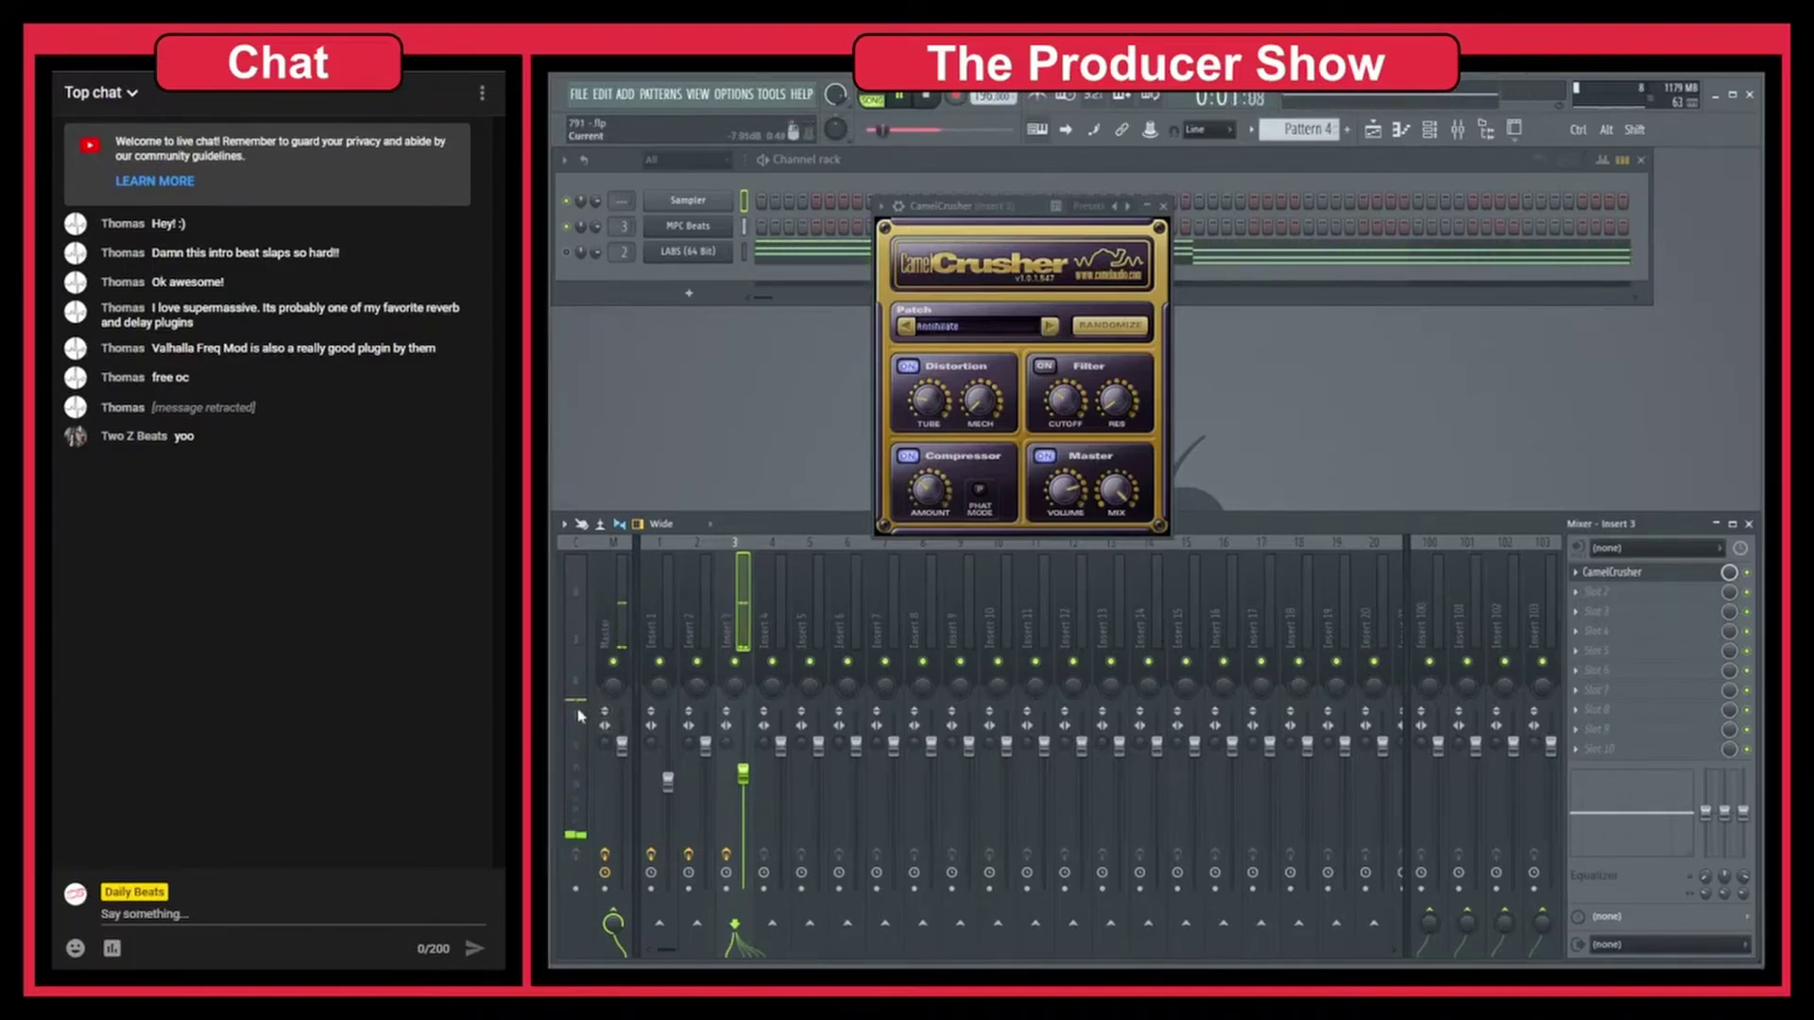
pyautogui.click(908, 456)
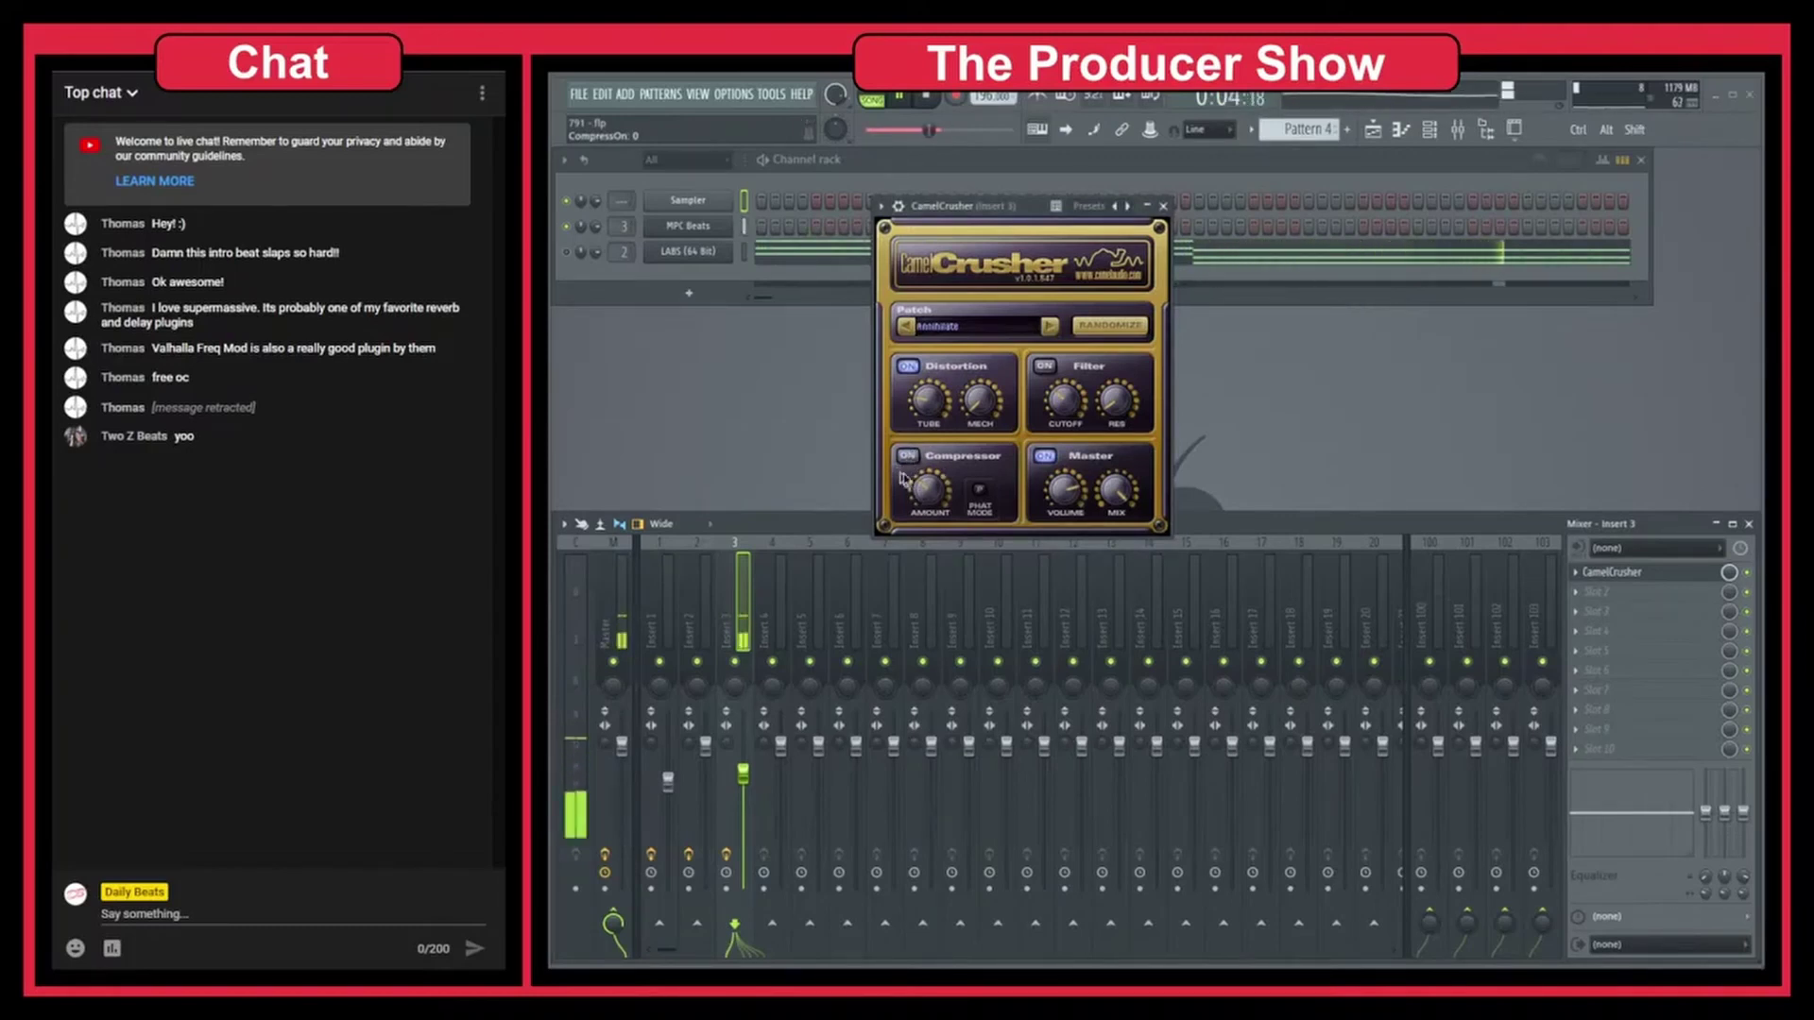
pyautogui.click(909, 458)
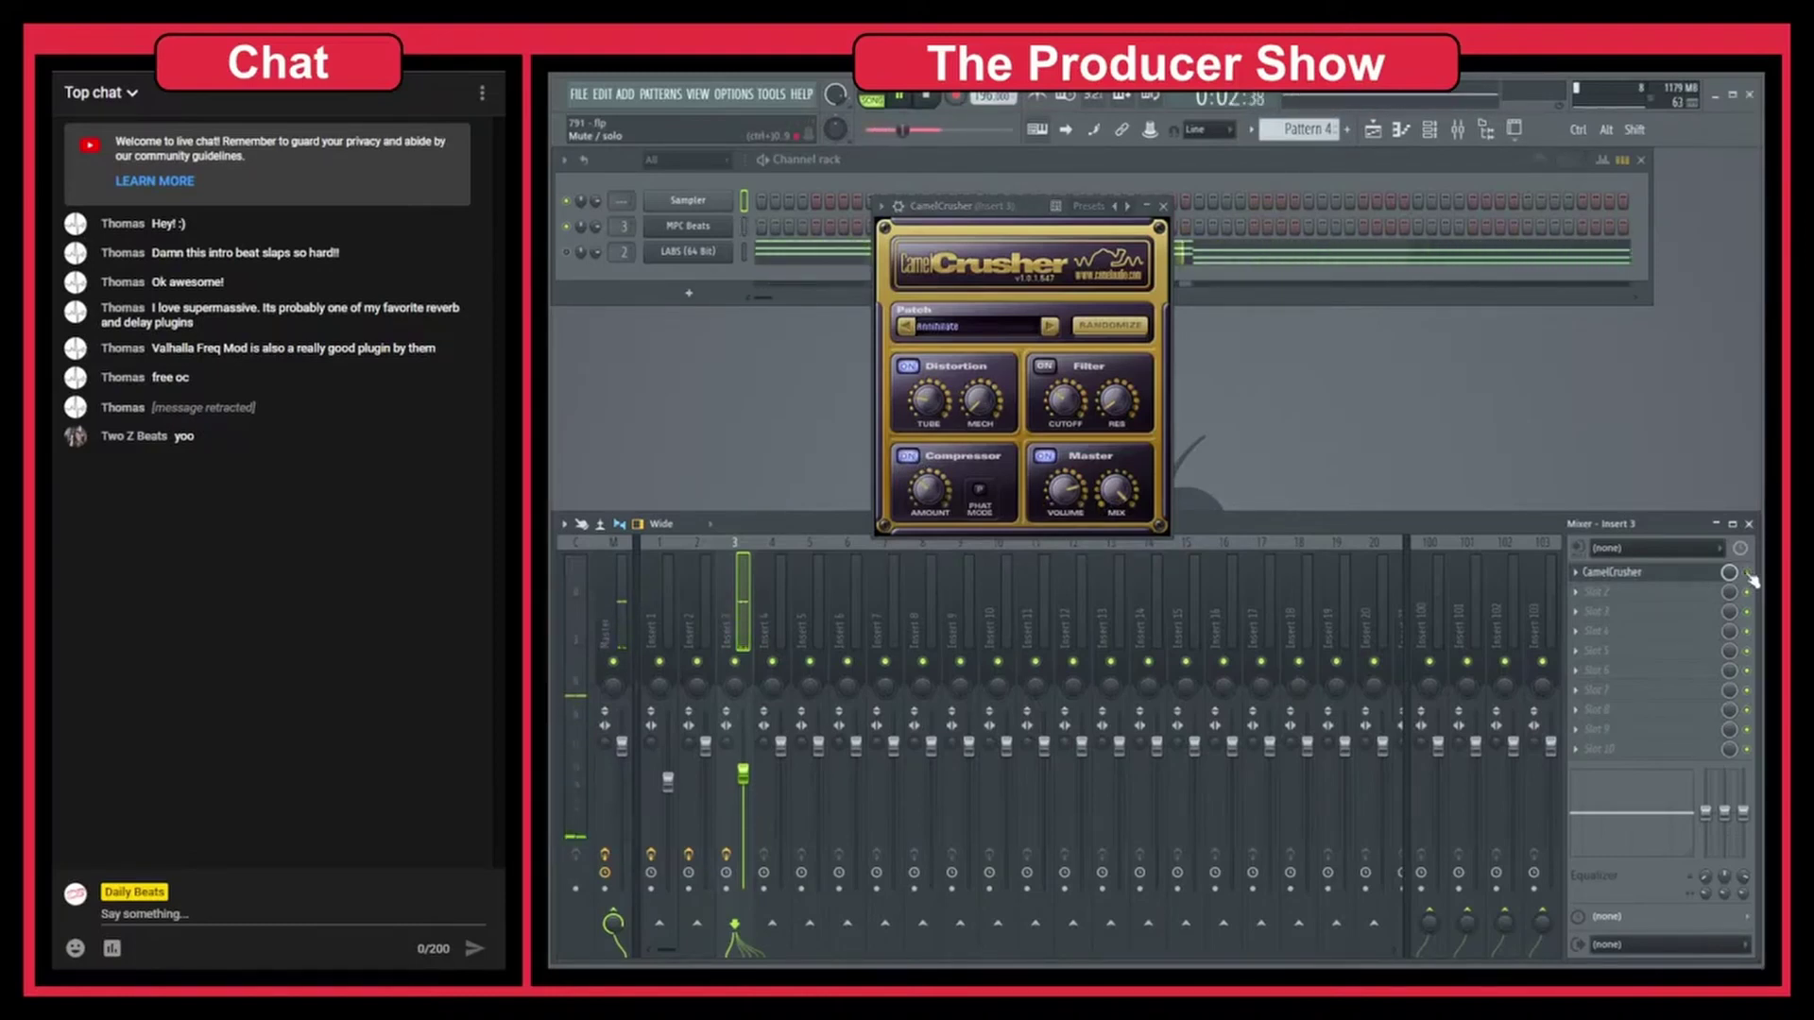
pyautogui.press('space')
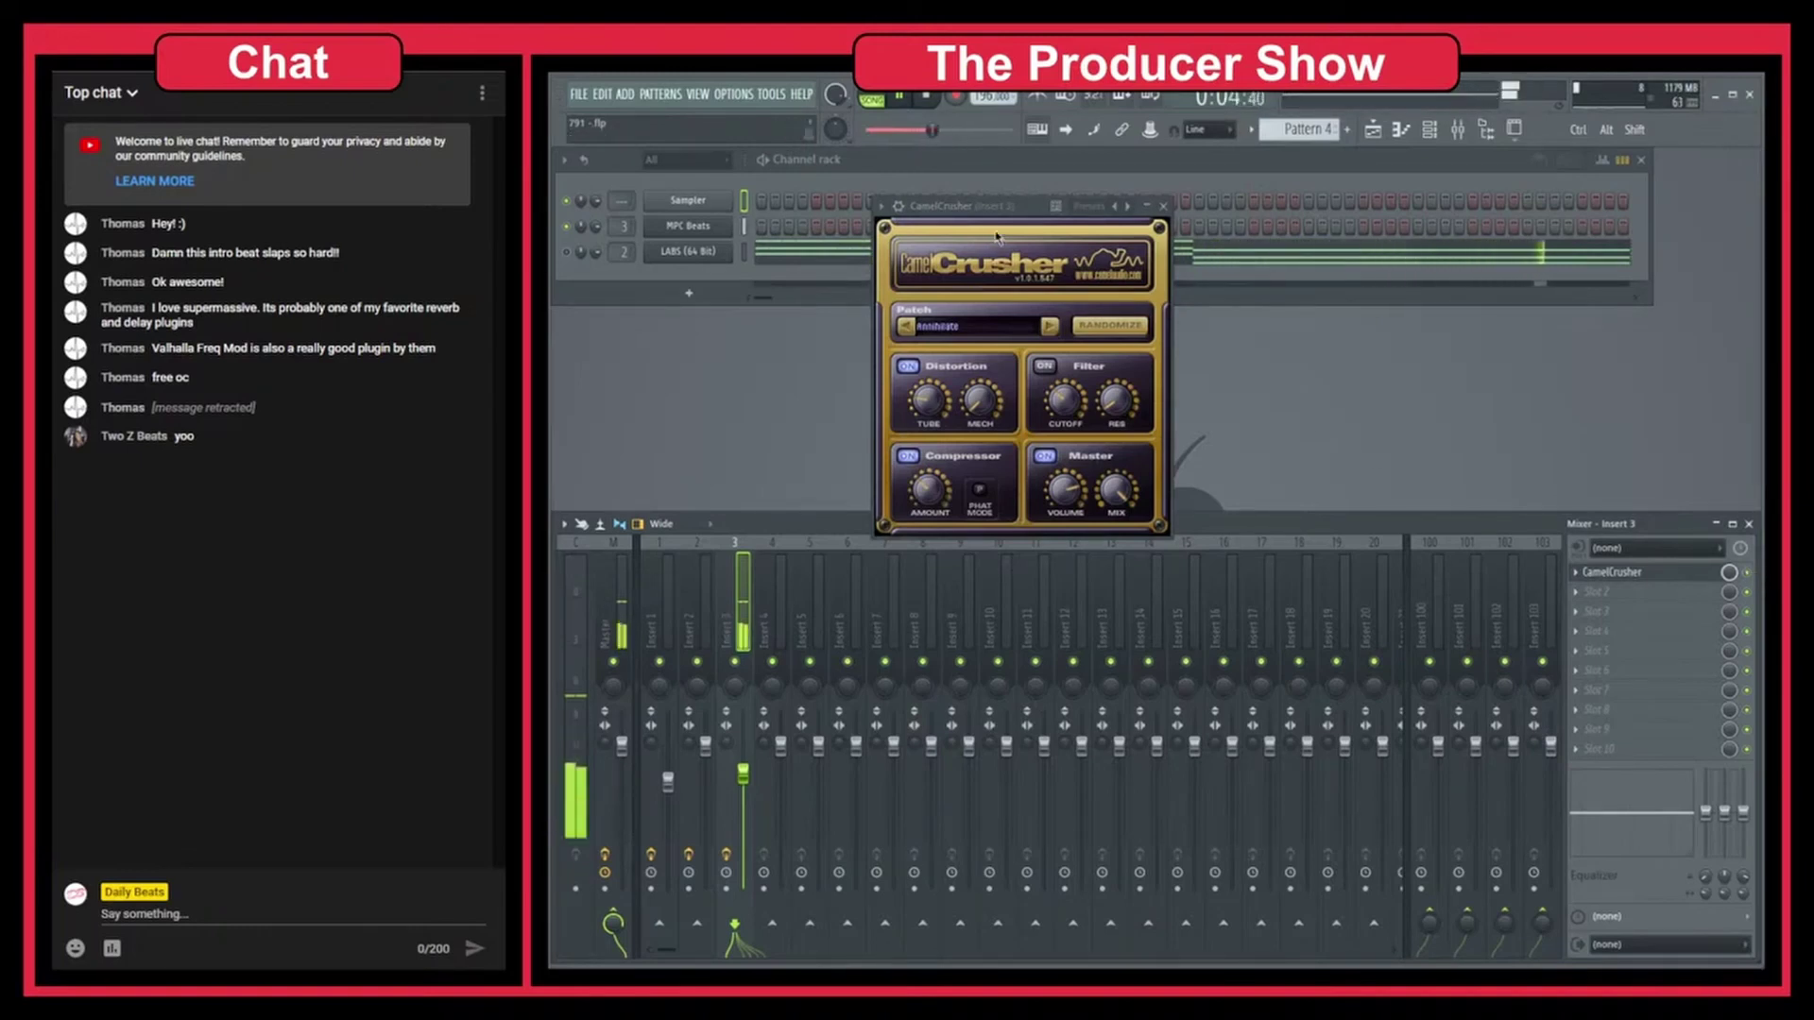
pyautogui.moveTo(1029, 216); pyautogui.dragTo(1053, 269)
pyautogui.click(1188, 260)
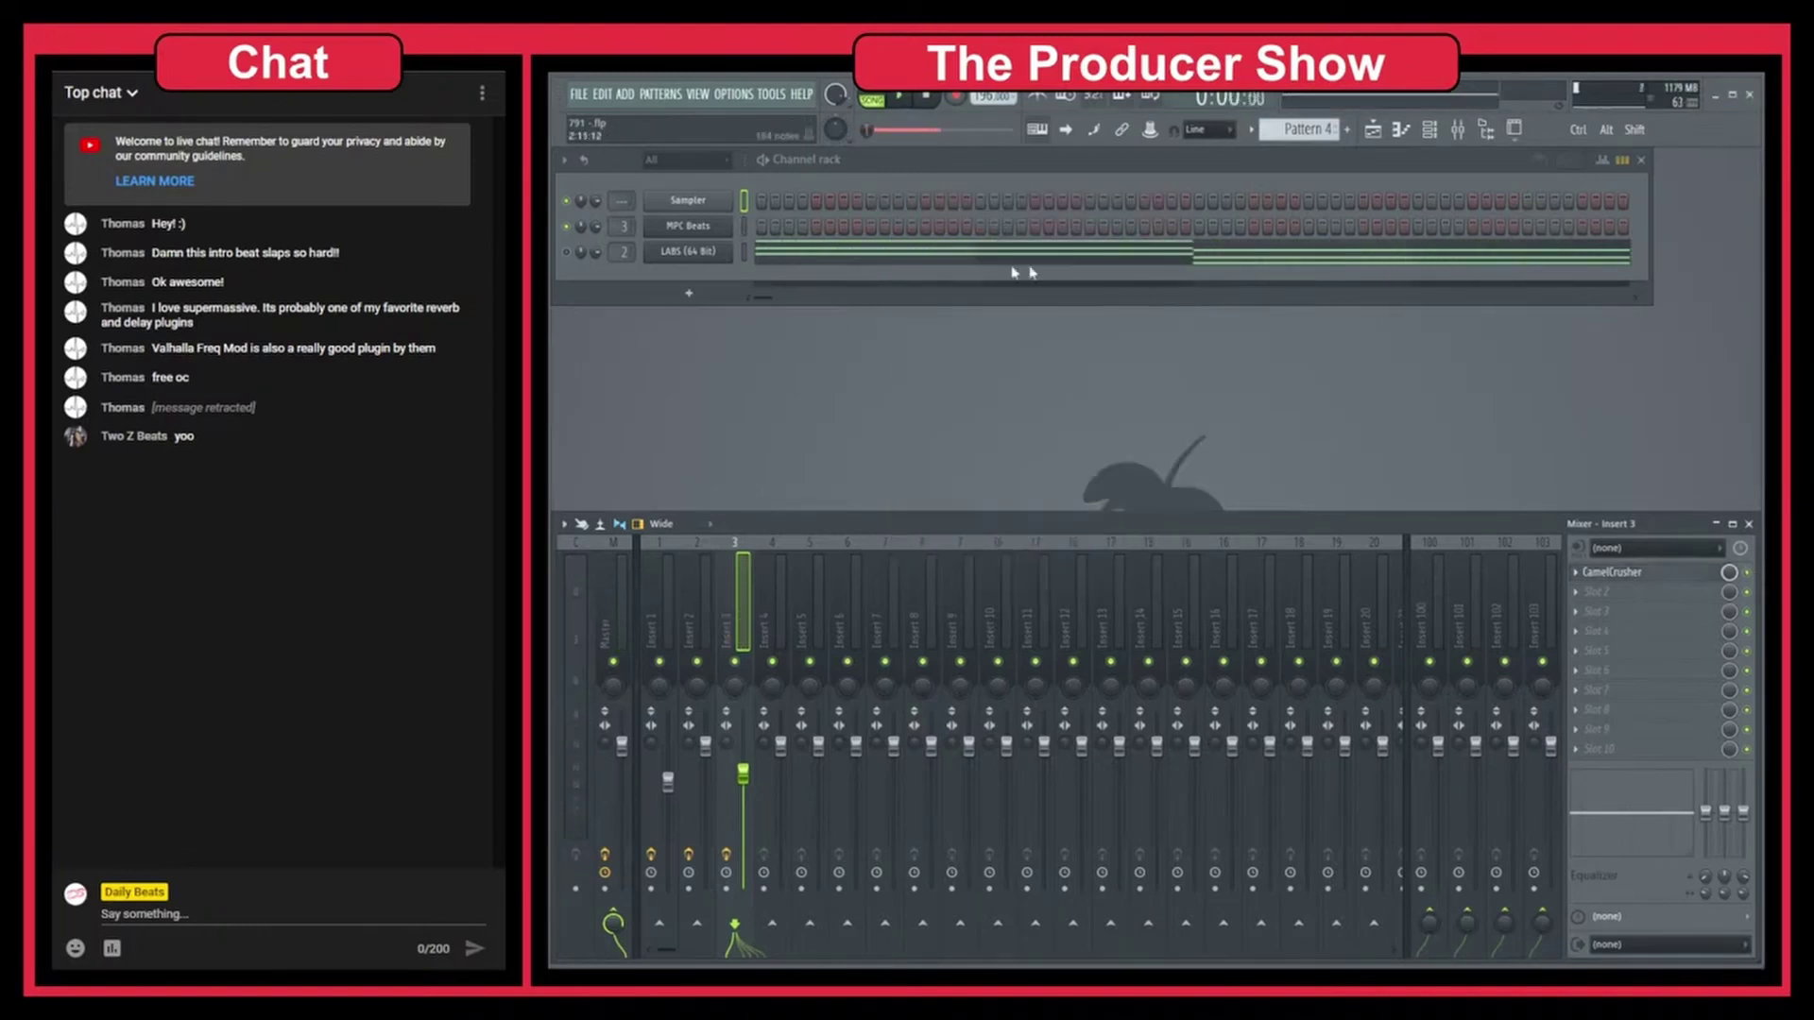
# - Start a new project, discarding the changes to the 791 project
pyautogui.click(580, 95)
pyautogui.click(604, 113)
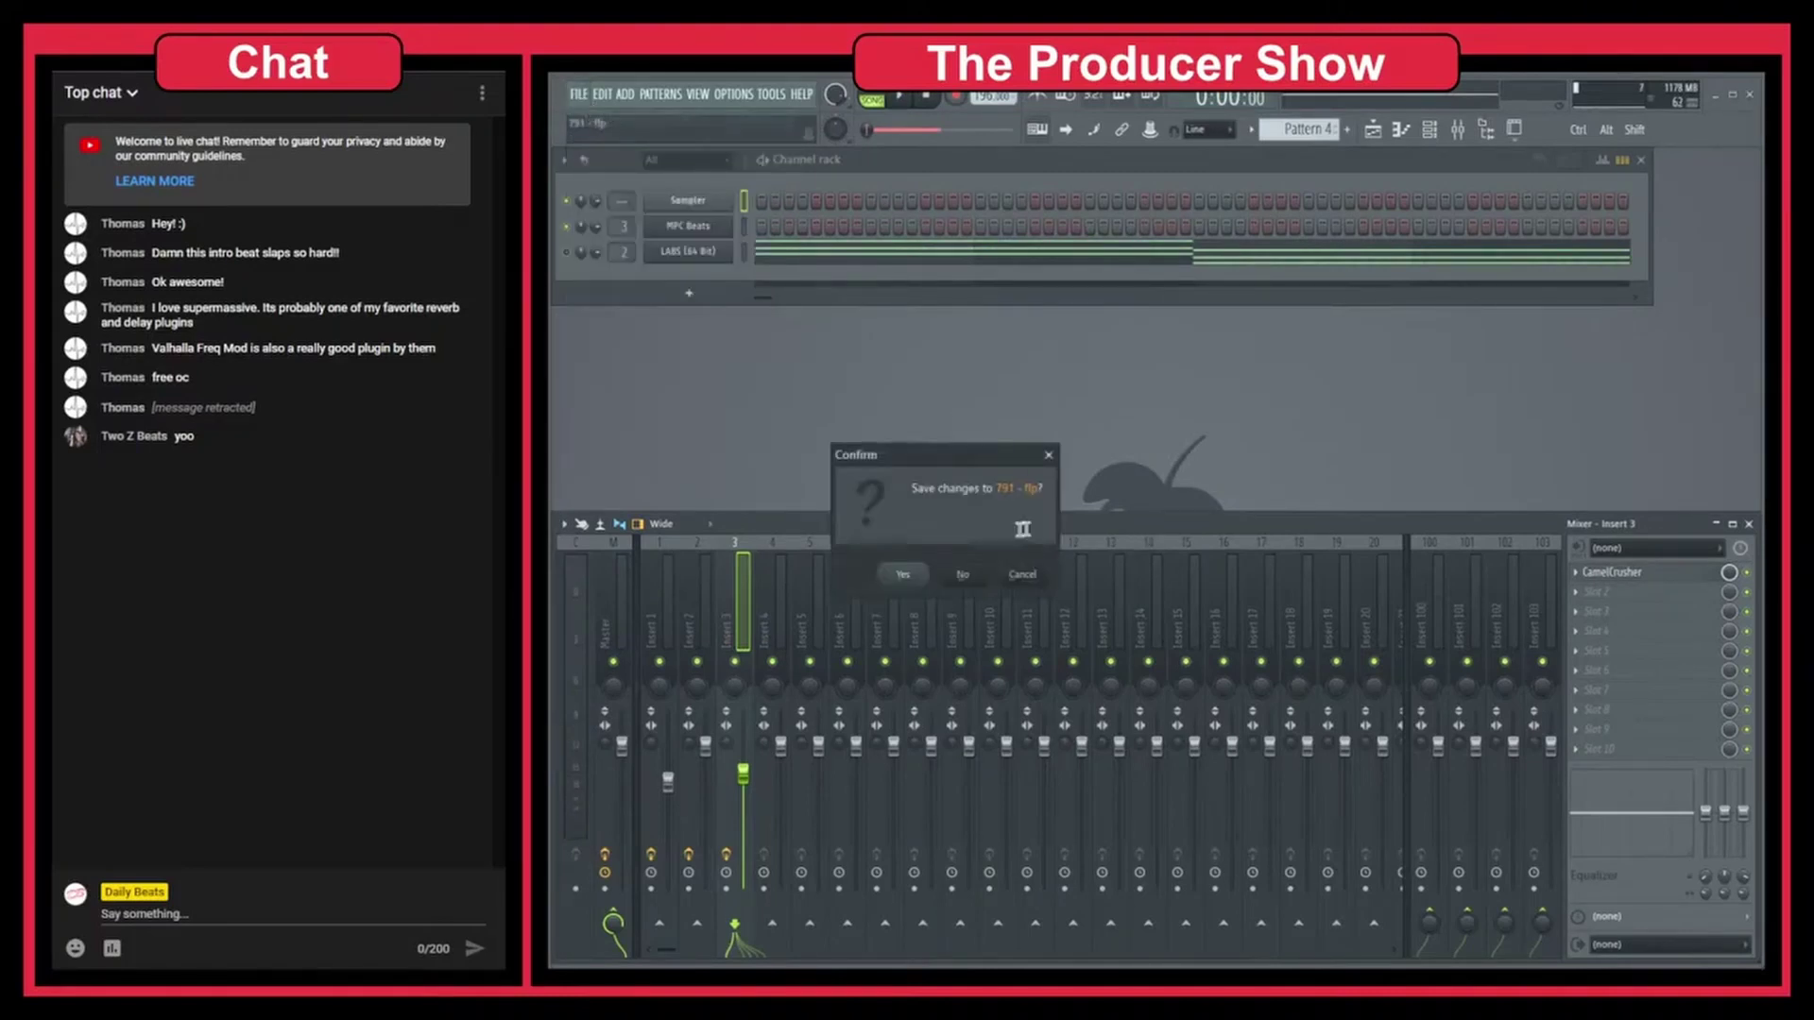
pyautogui.click(964, 575)
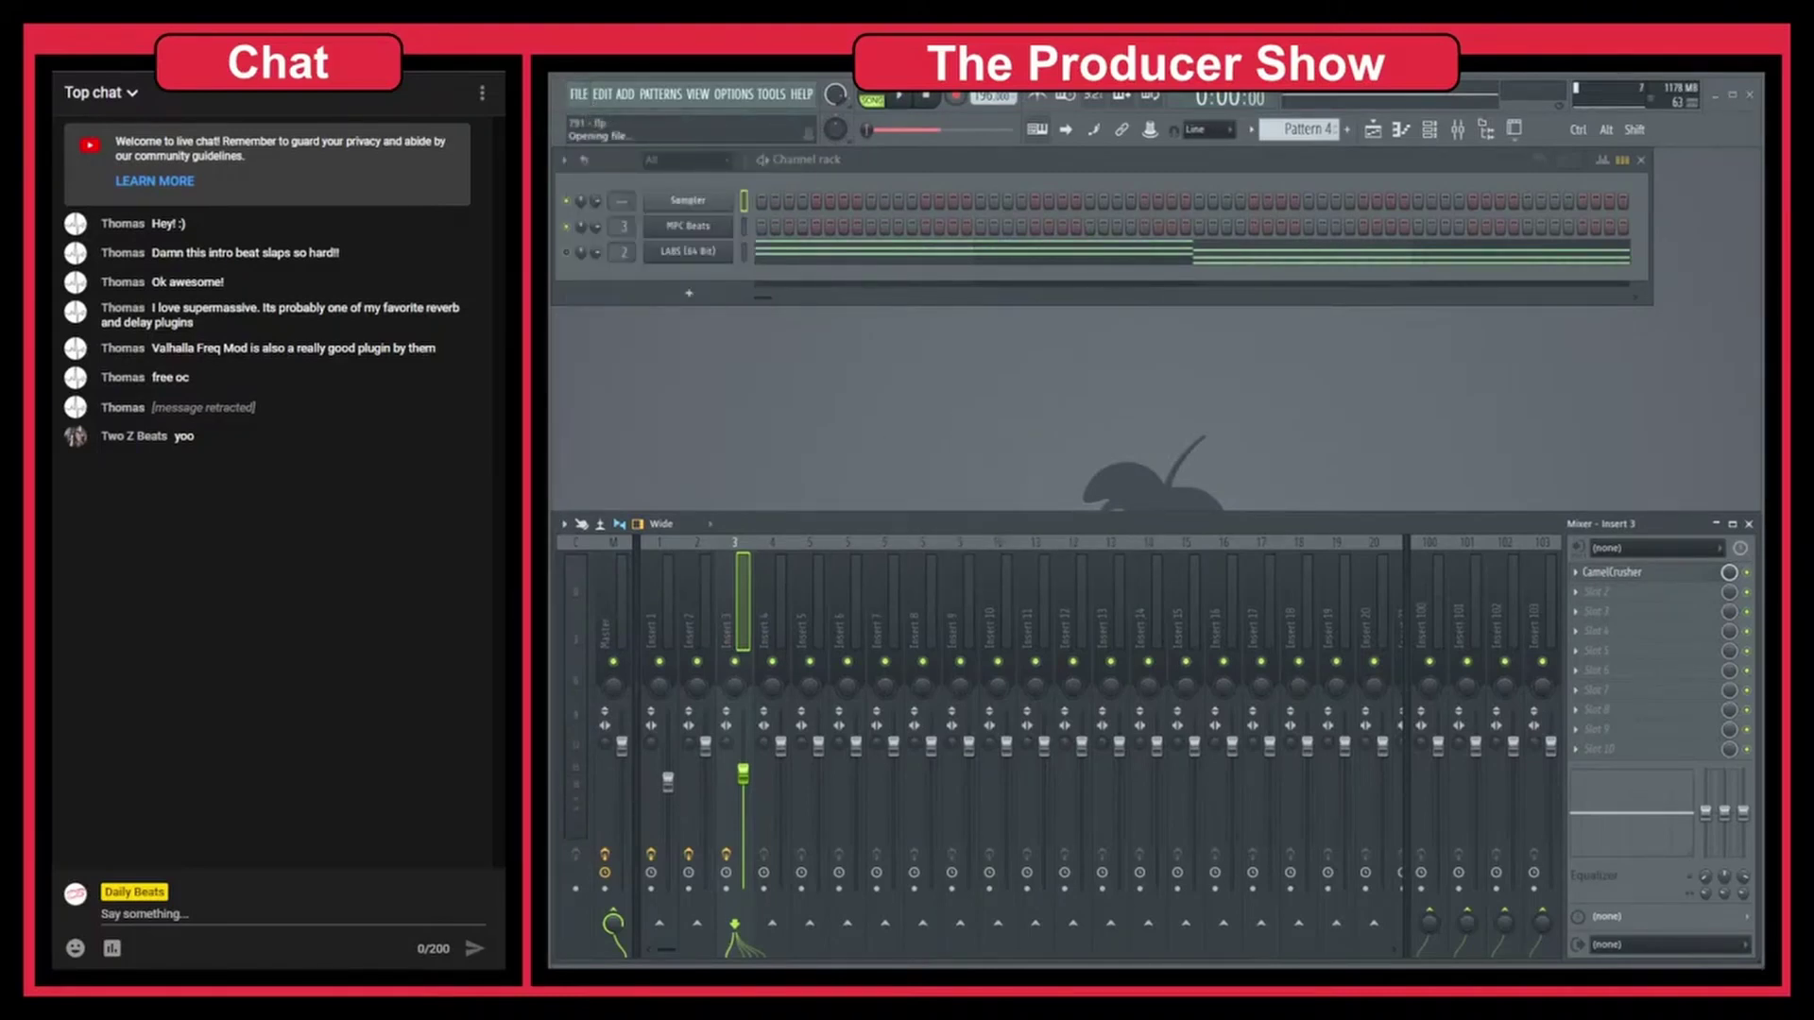